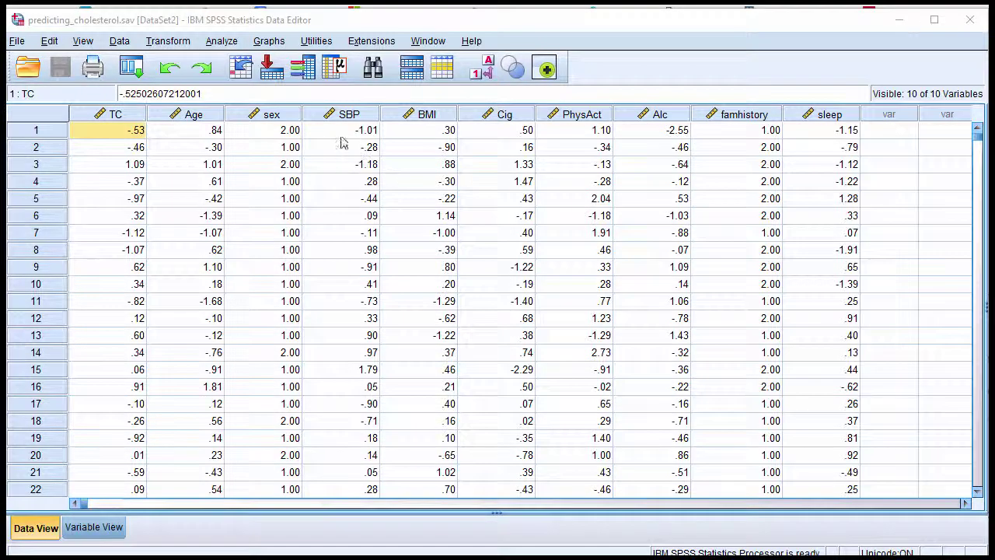
# Inspect the first-row values of TC, Age, sex, SBP, BMI, Cig, PhysAct, Alc, famhistory and sleep
pyautogui.click(340, 137)
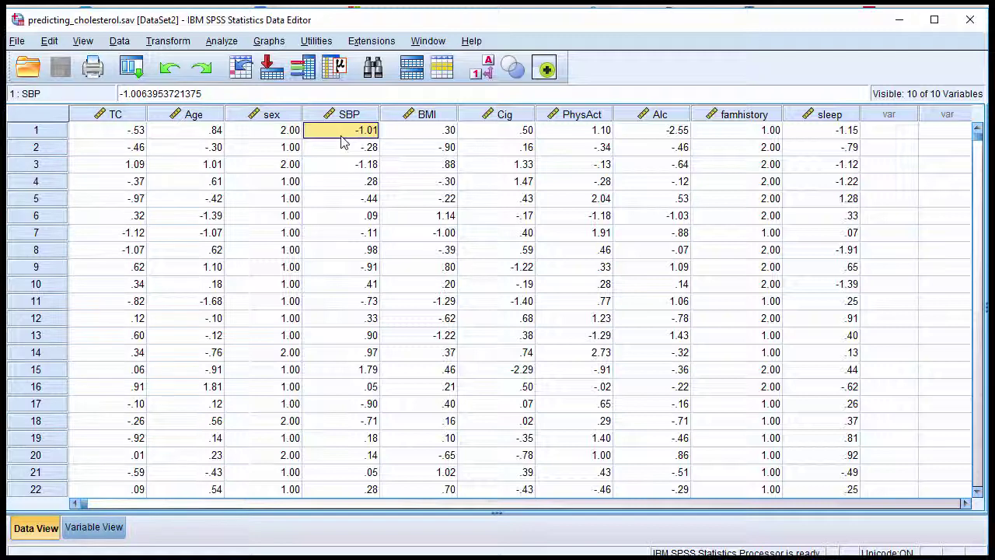
pyautogui.click(129, 133)
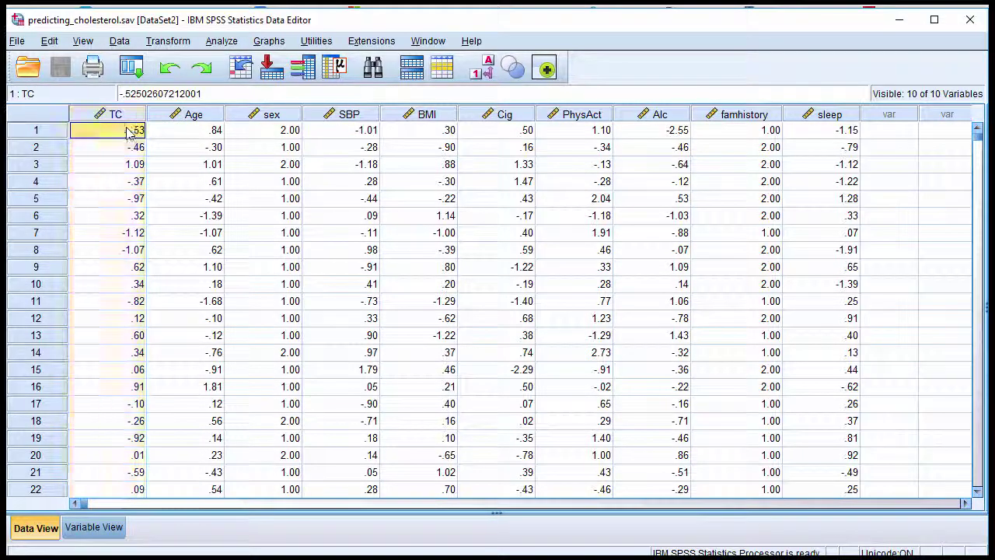
pyautogui.click(181, 148)
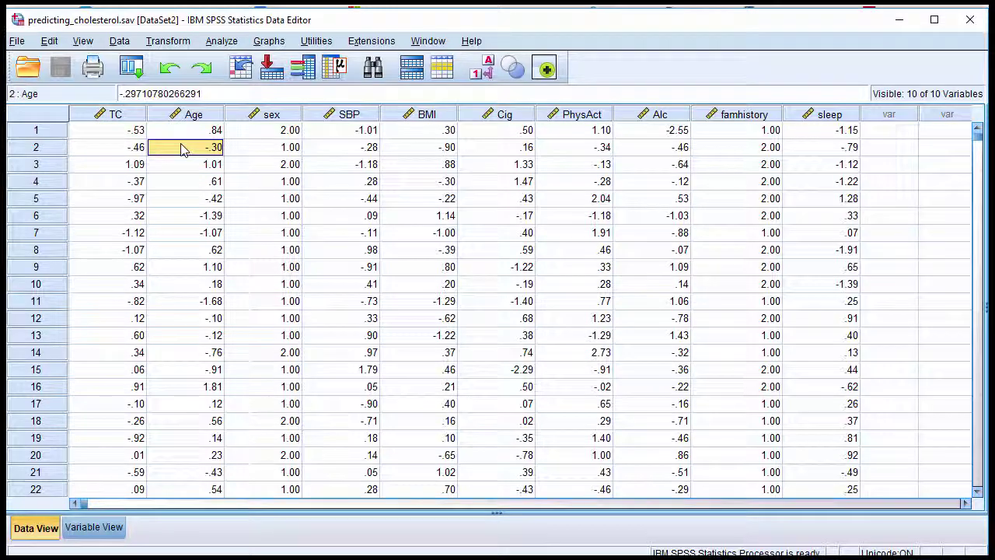
pyautogui.click(209, 134)
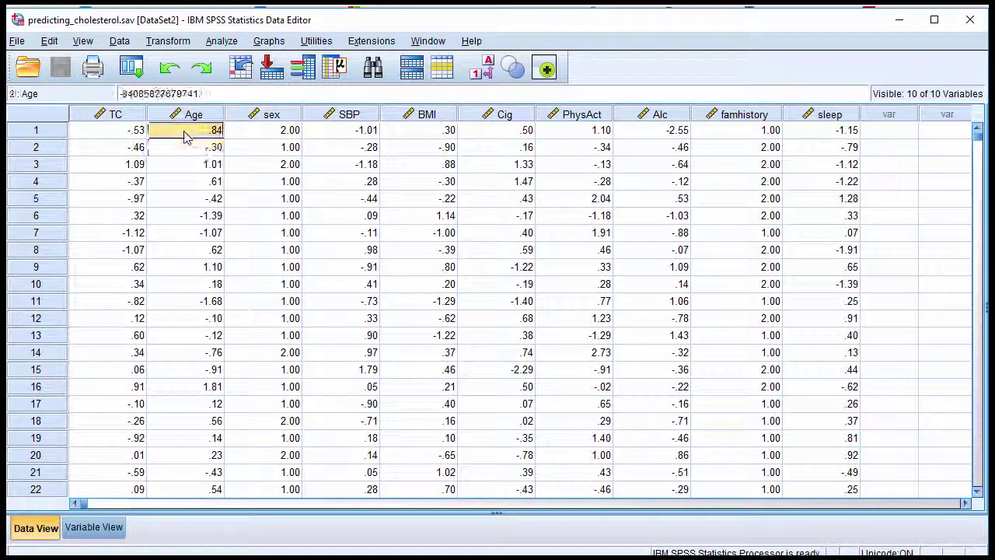
pyautogui.click(256, 147)
pyautogui.click(350, 132)
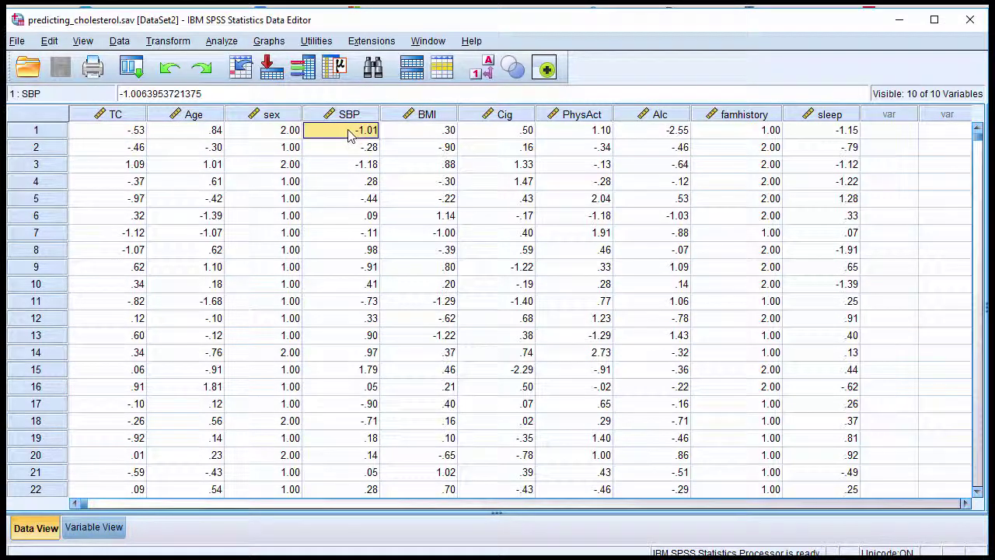
pyautogui.click(445, 134)
pyautogui.click(511, 135)
pyautogui.click(576, 134)
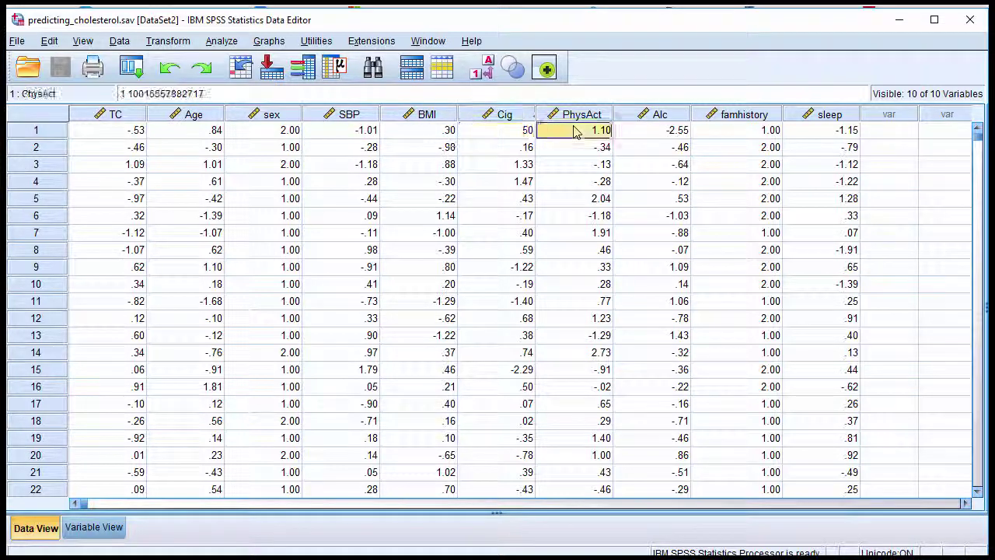
pyautogui.click(663, 135)
pyautogui.click(727, 137)
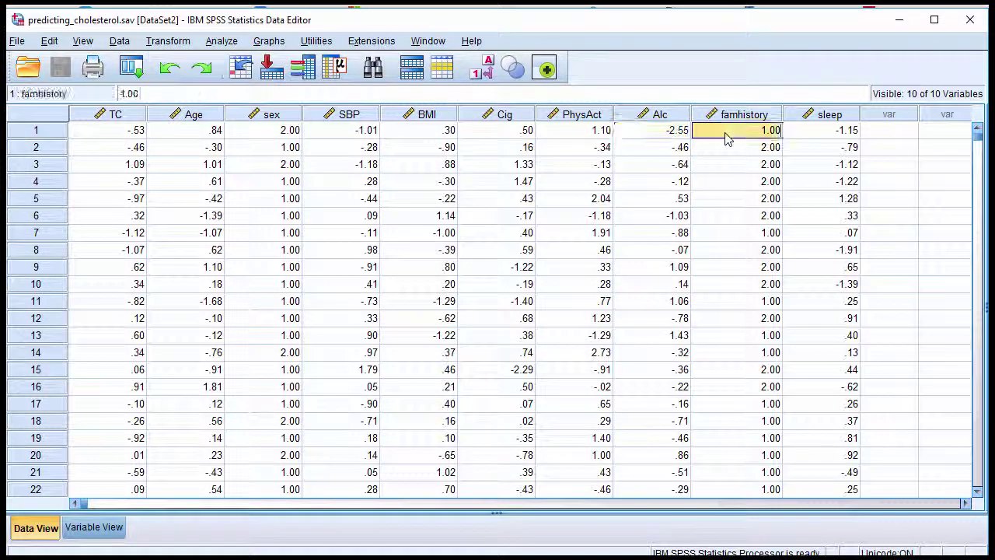
pyautogui.click(818, 134)
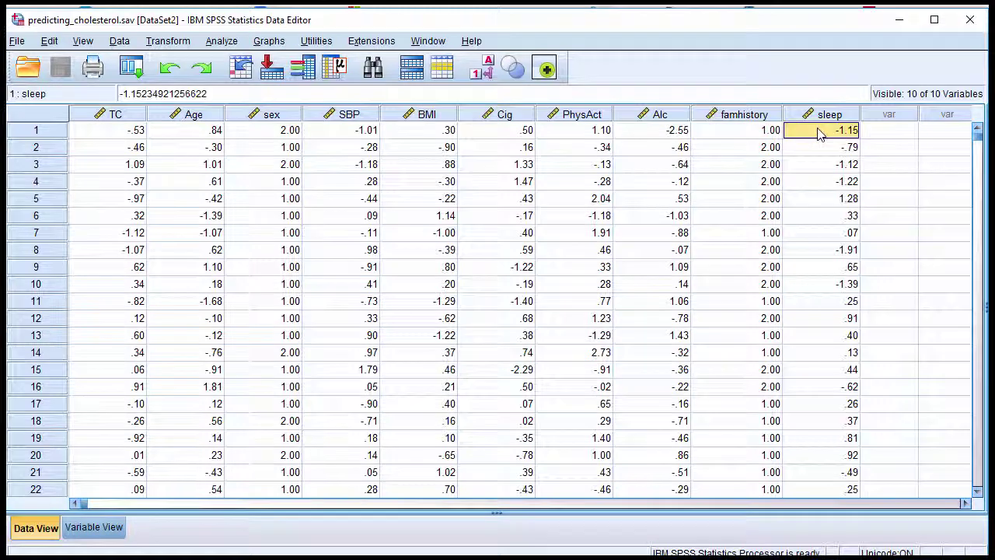
# Select each variable column from Age through sleep in the Data View
pyautogui.click(206, 115)
pyautogui.click(262, 115)
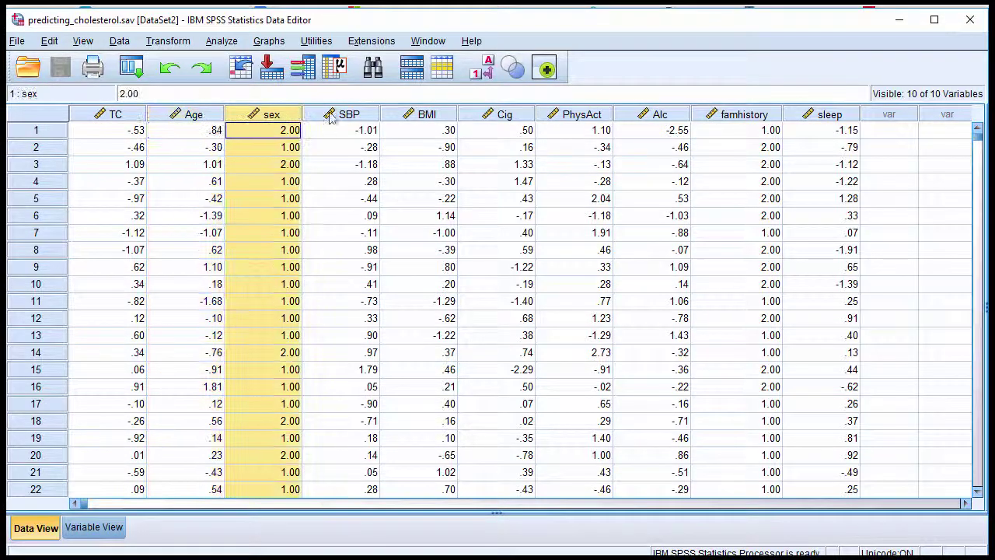
pyautogui.click(342, 115)
pyautogui.click(420, 115)
pyautogui.click(494, 115)
pyautogui.click(580, 115)
pyautogui.click(653, 115)
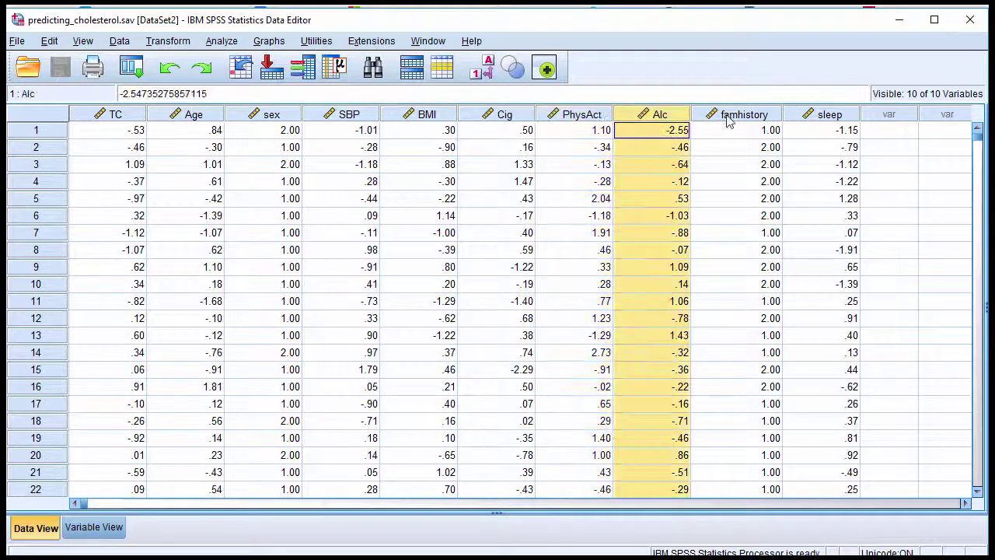
pyautogui.click(727, 117)
pyautogui.click(829, 116)
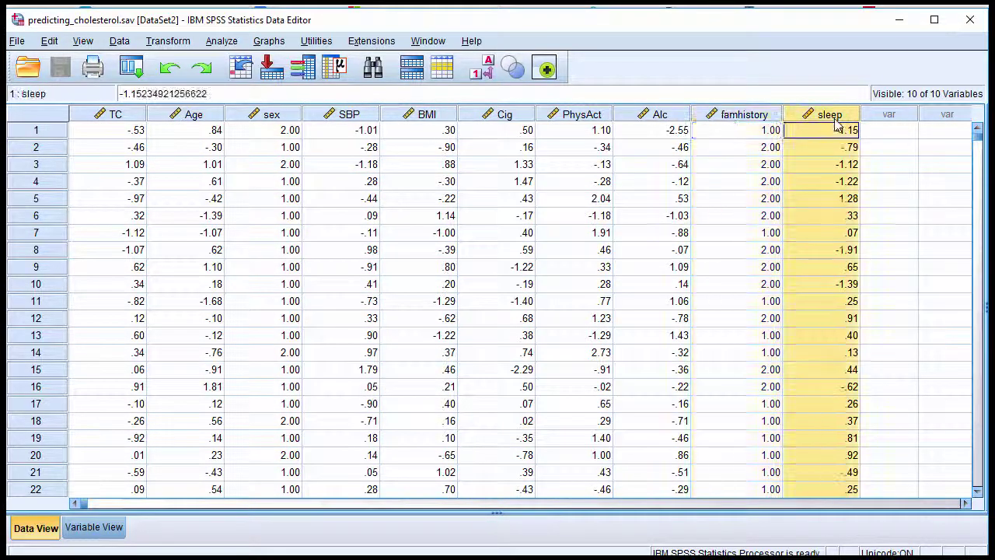
pyautogui.click(746, 132)
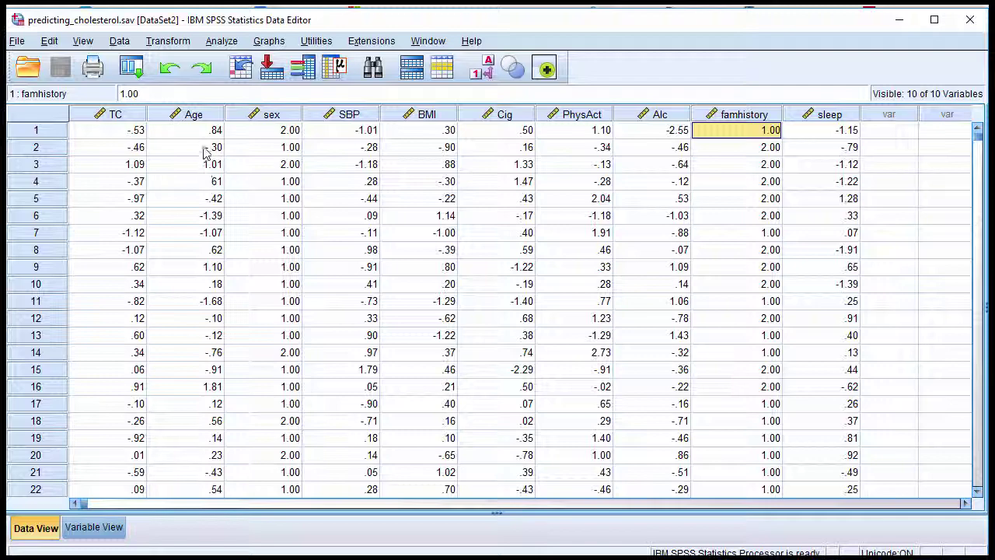
# In Linear Regression, make TC dependent, add Age through sleep as independents, and choose Stepwise
pyautogui.click(227, 42)
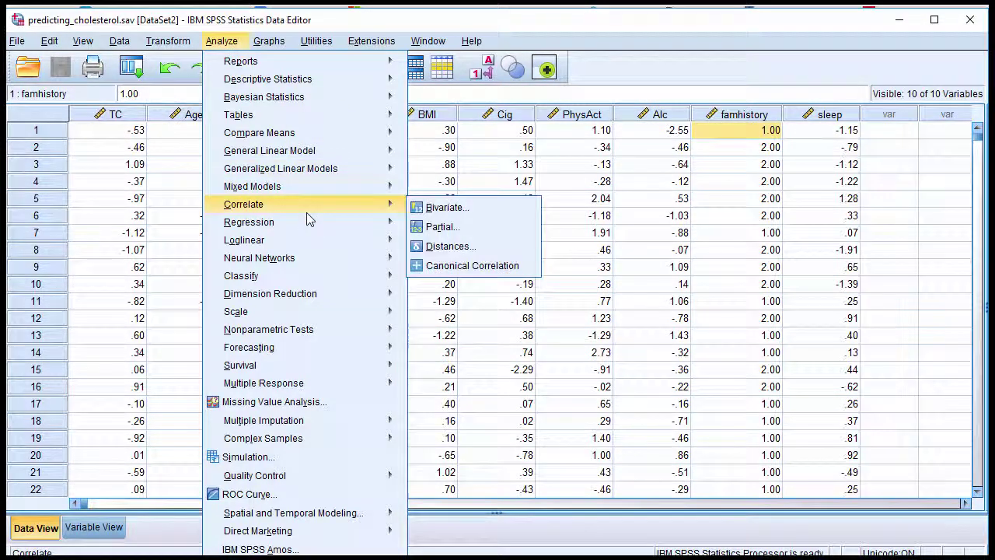
pyautogui.moveTo(309, 226)
pyautogui.click(442, 244)
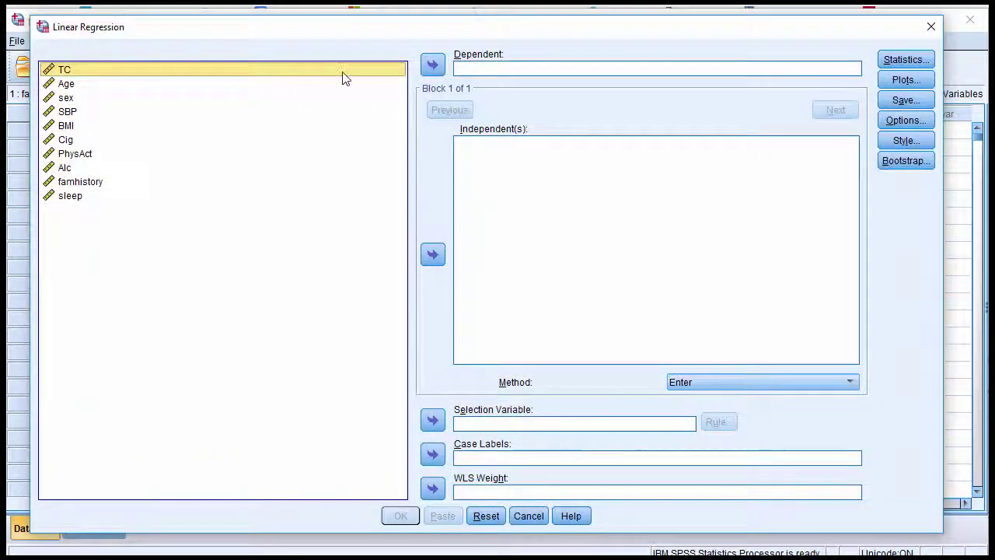
pyautogui.click(433, 65)
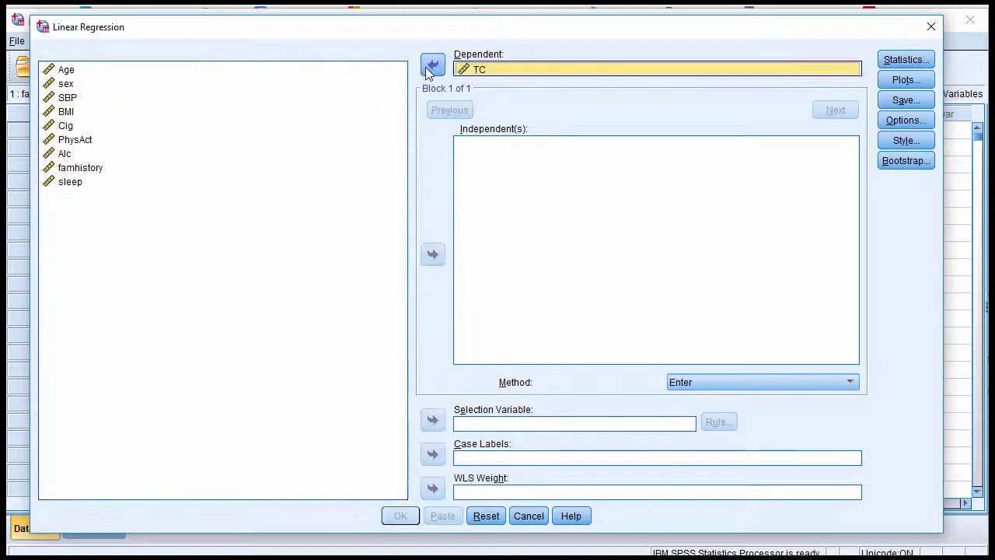
pyautogui.click(70, 76)
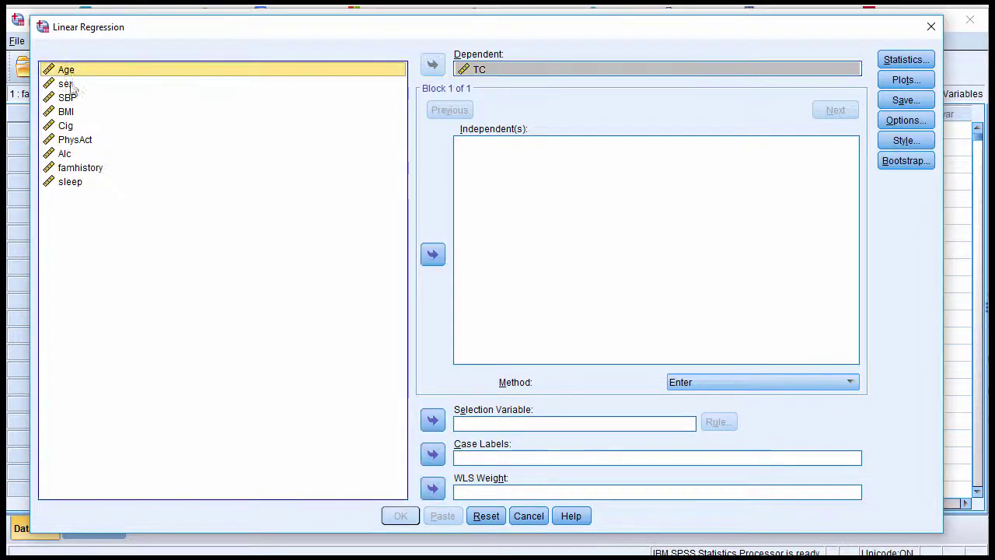
pyautogui.keyDown('shift'); pyautogui.click(72, 181); pyautogui.keyUp('shift')
pyautogui.click(434, 254)
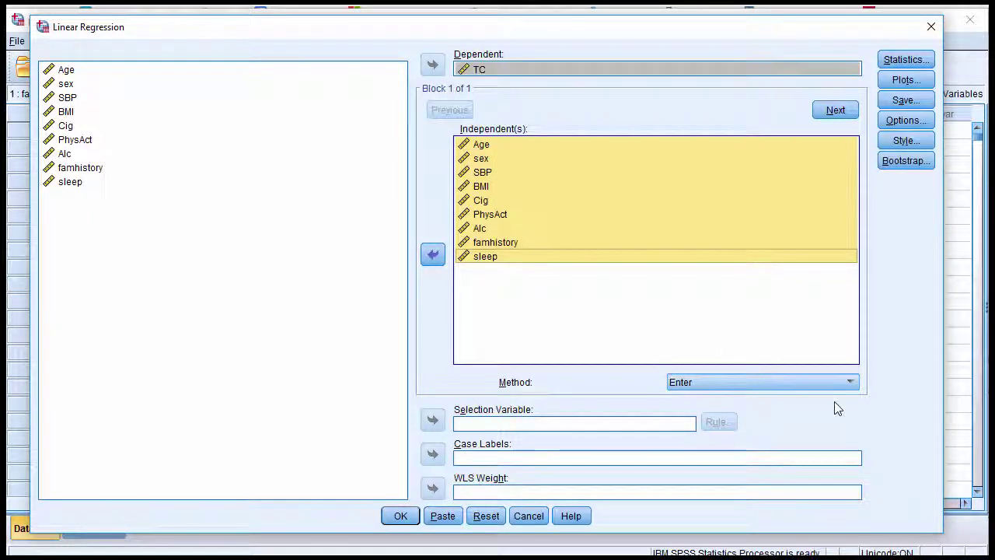
pyautogui.click(849, 384)
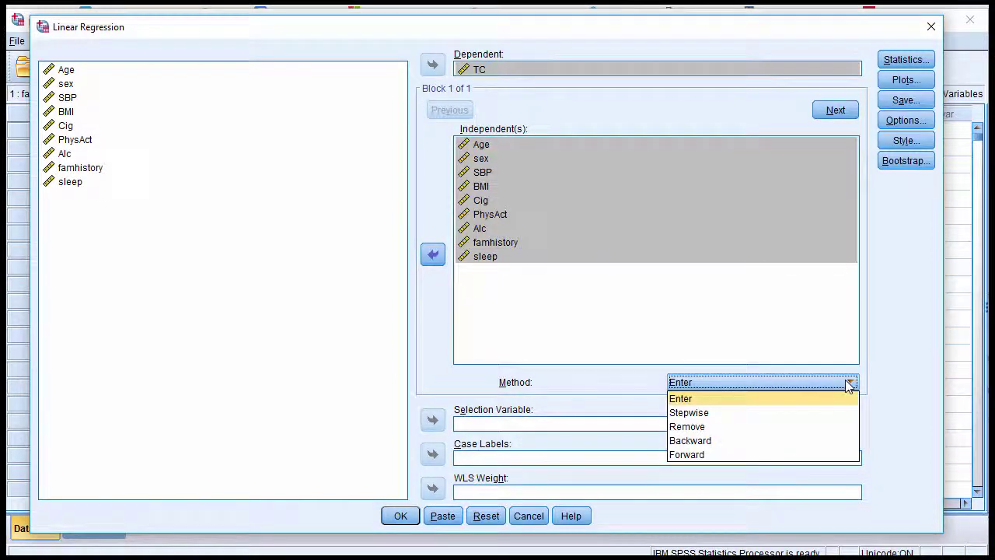
pyautogui.click(721, 413)
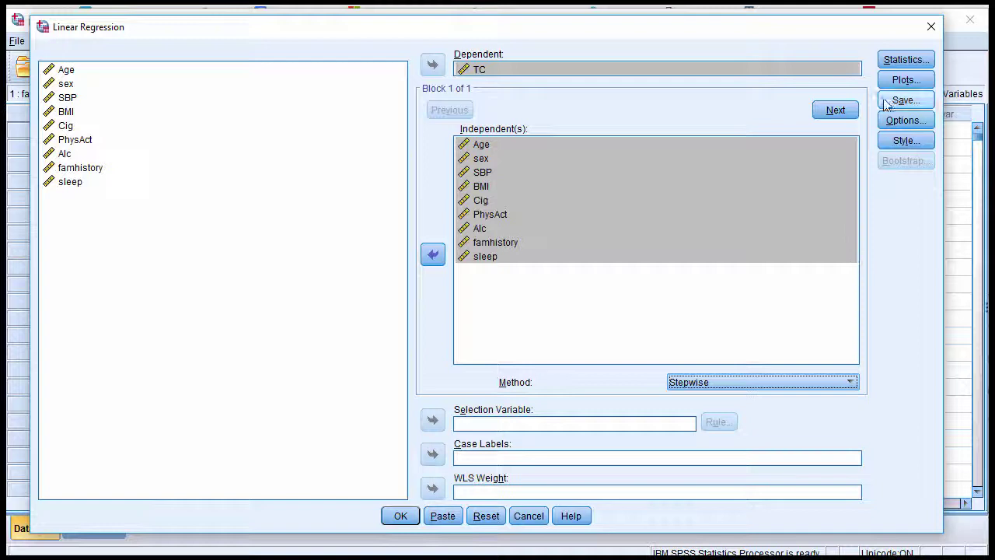
# Request descriptives plus part and partial correlations, then run the stepwise regression of TC
pyautogui.click(905, 61)
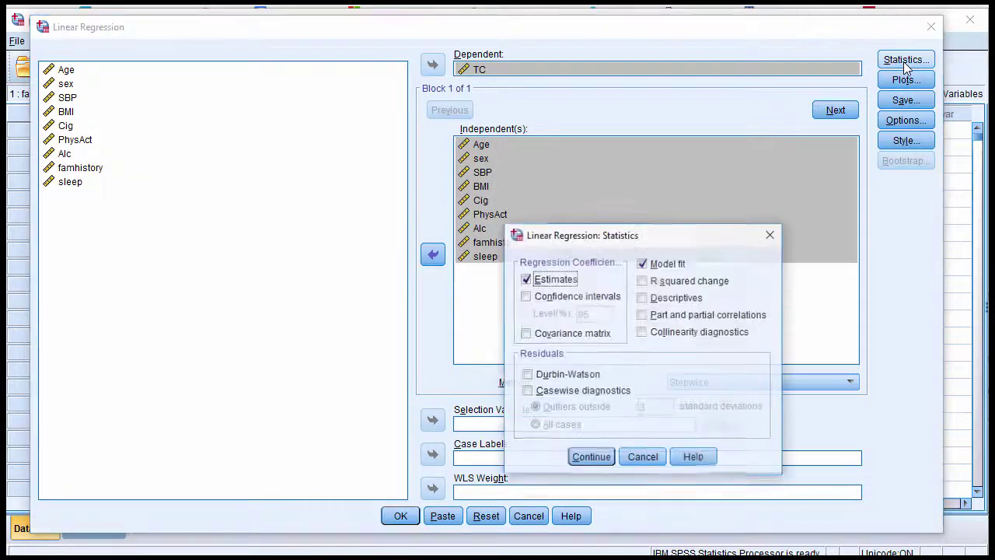
pyautogui.click(678, 317)
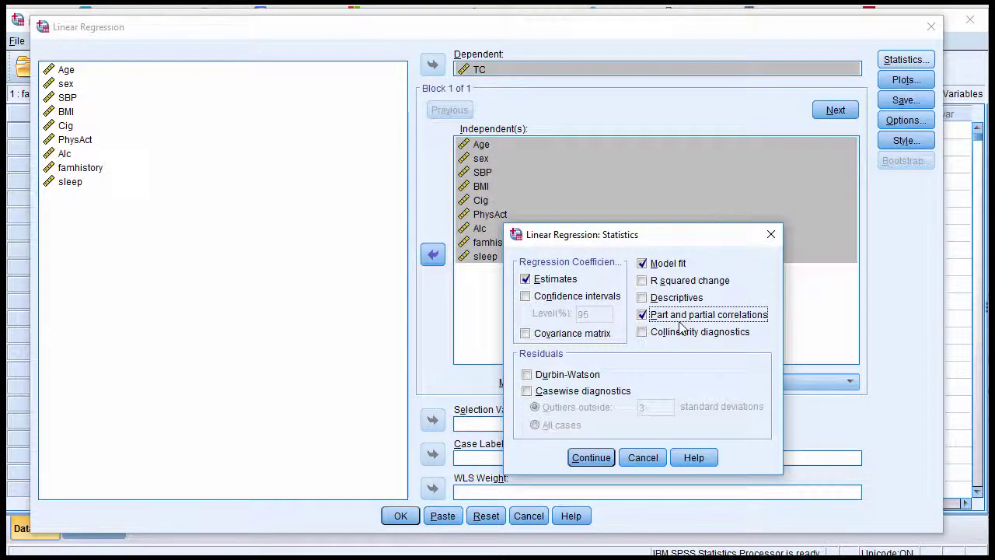
pyautogui.click(669, 300)
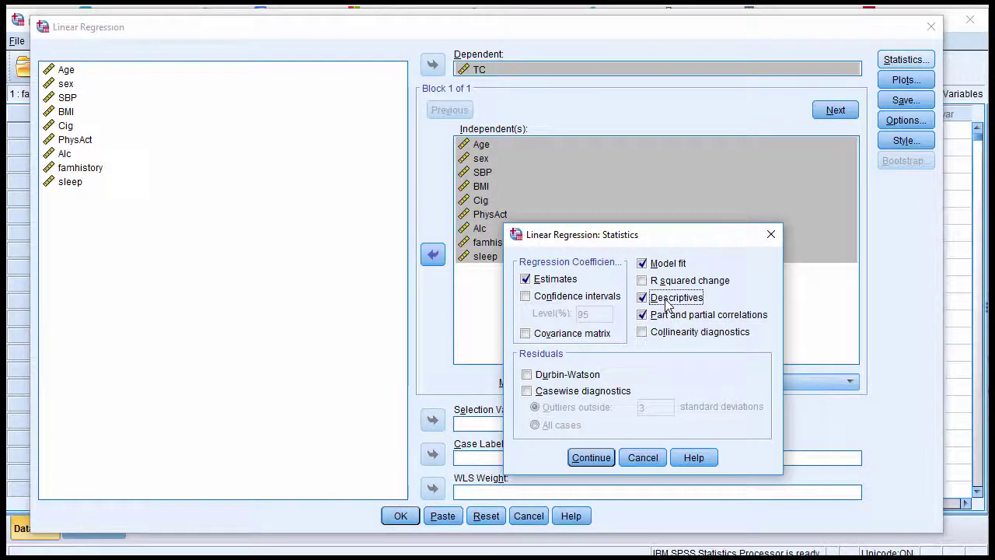
pyautogui.click(593, 458)
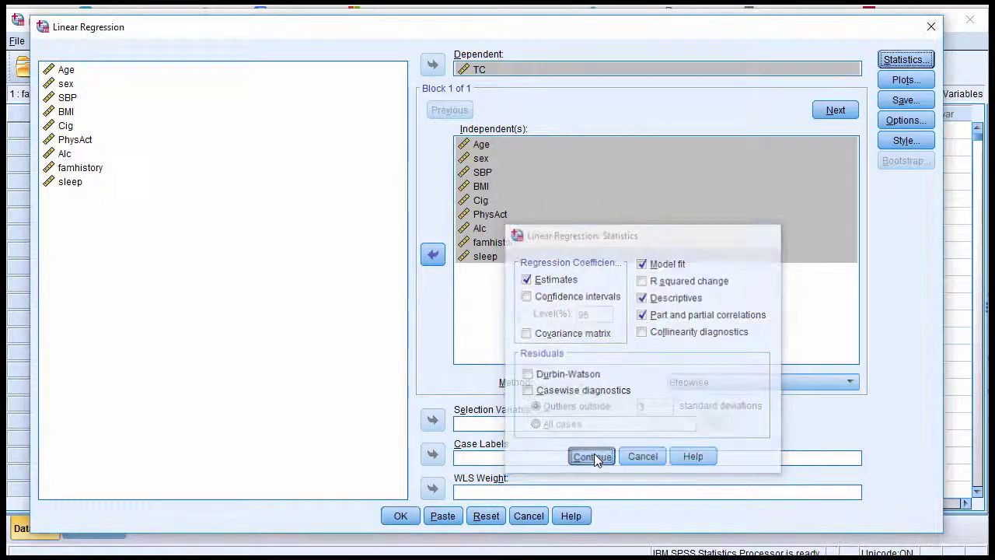
pyautogui.click(400, 519)
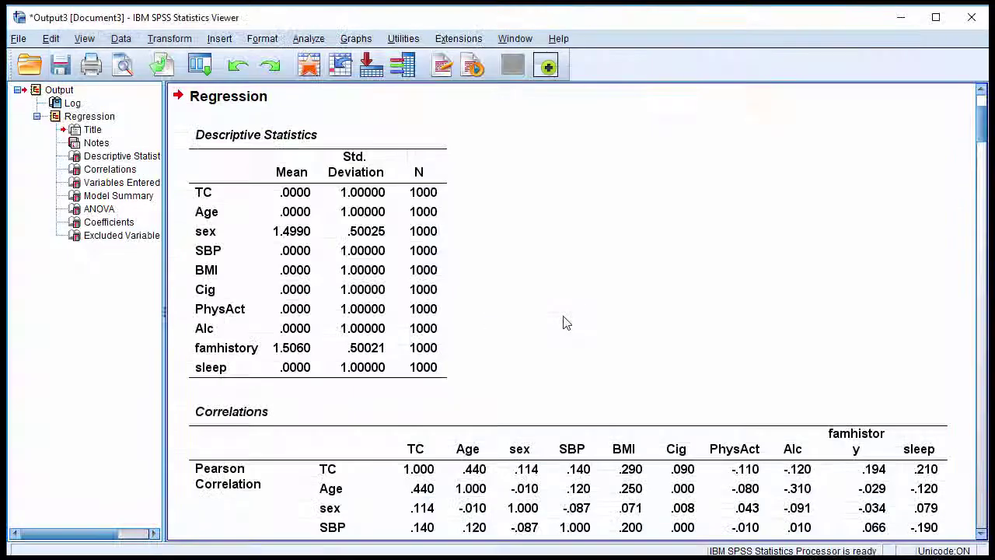
pyautogui.click(365, 242)
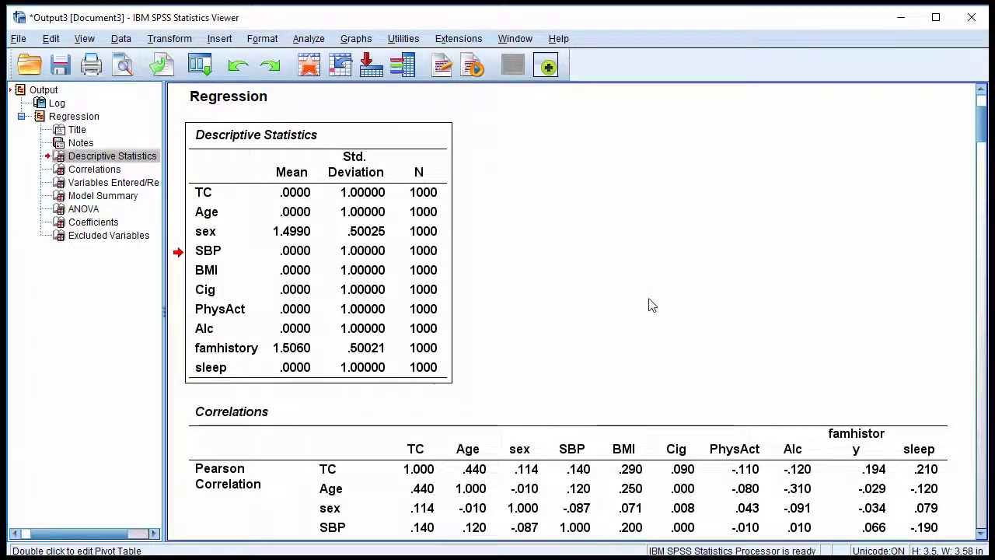
pyautogui.scroll(-5, 652, 304)
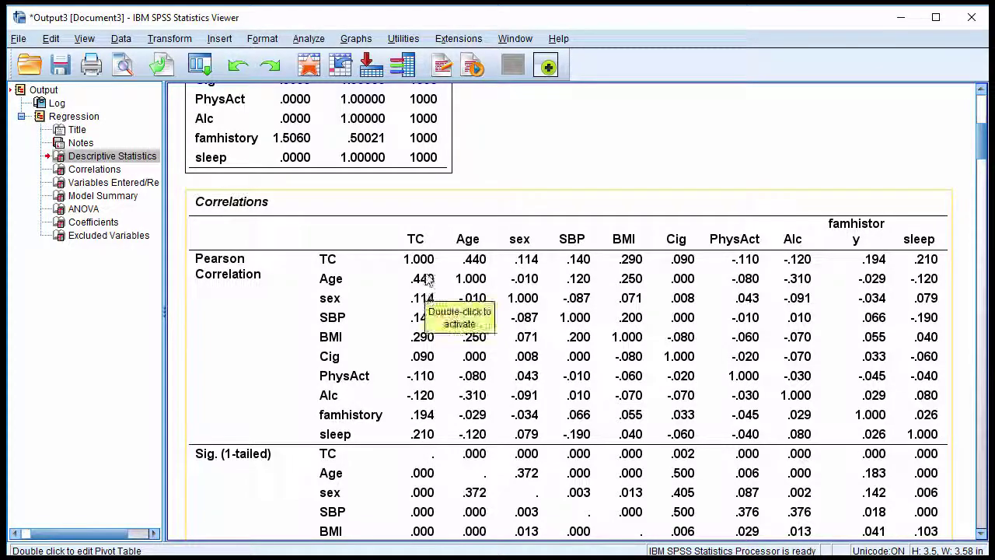
pyautogui.scroll(-6, 472, 395)
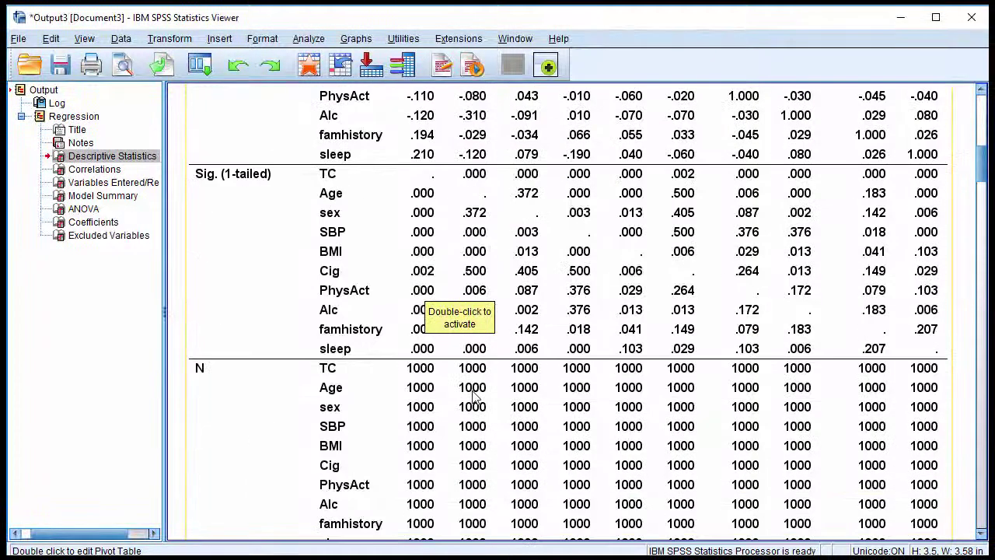
pyautogui.scroll(-20, 472, 395)
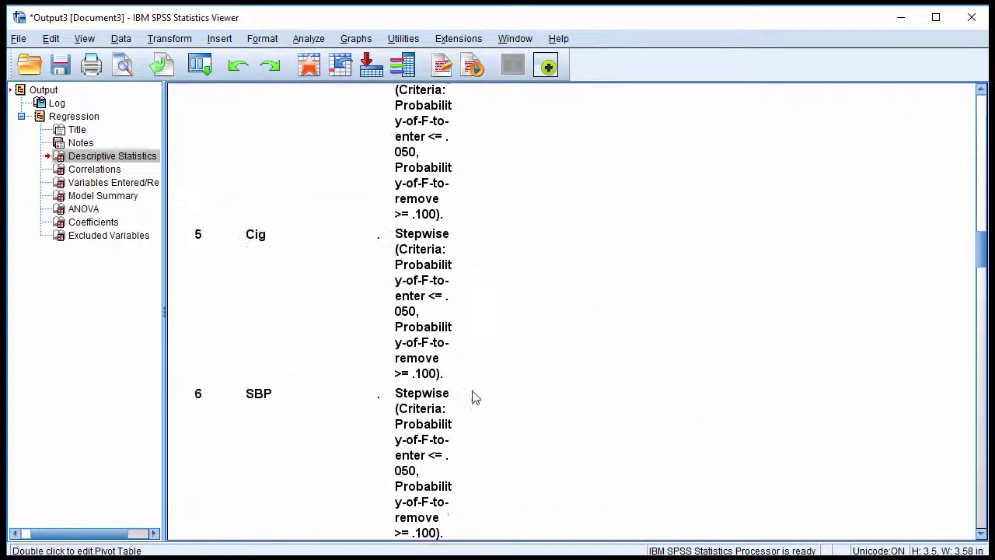
pyautogui.scroll(-10, 476, 396)
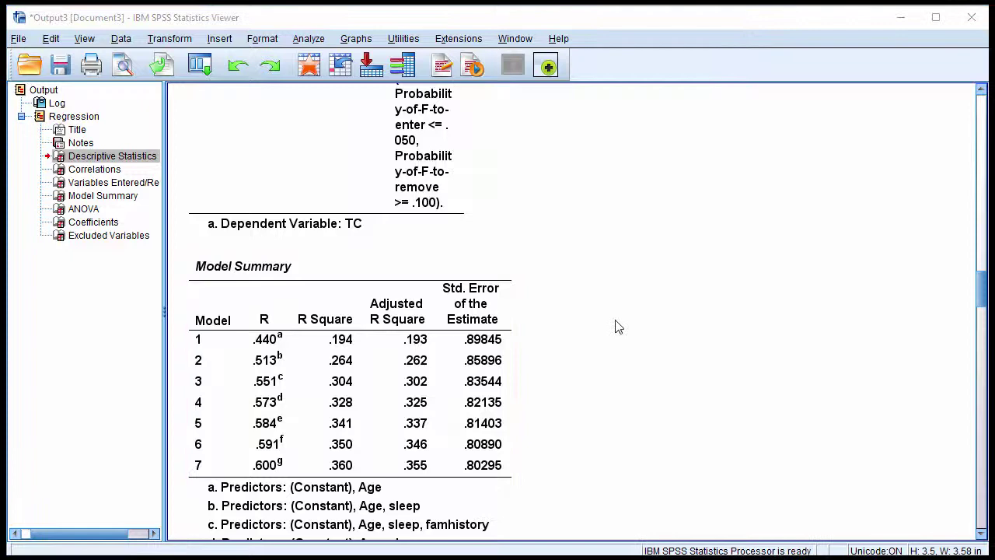
pyautogui.scroll(-3, 617, 327)
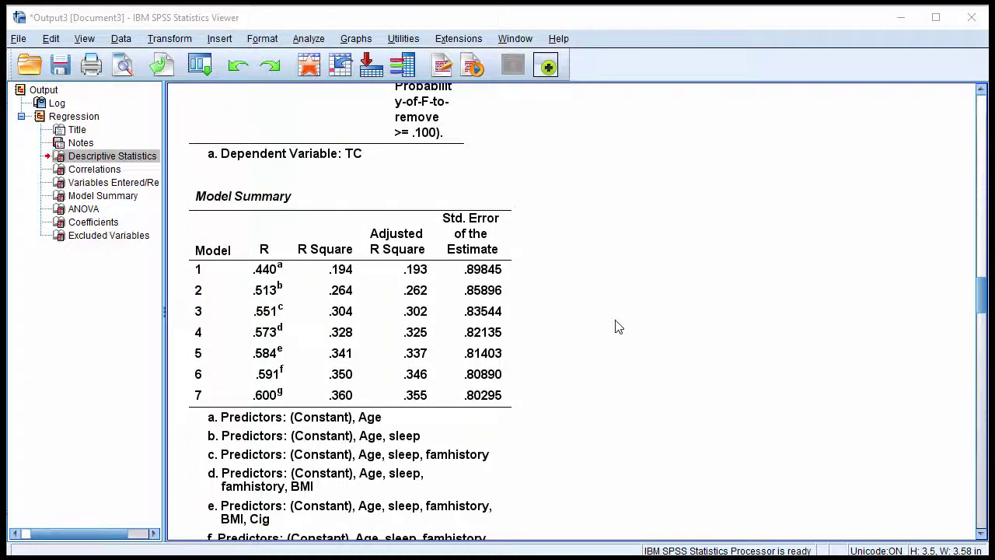
pyautogui.scroll(-3, 619, 327)
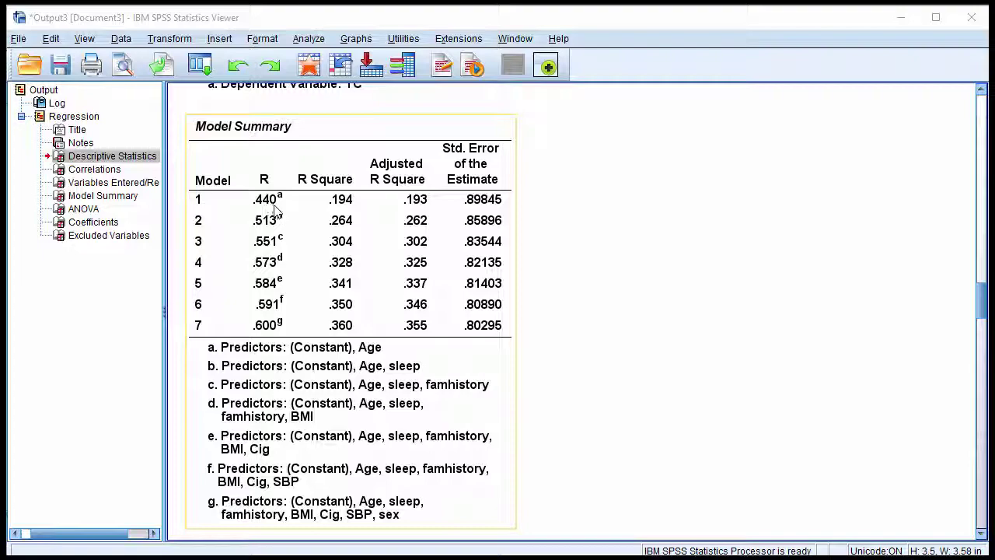
pyautogui.scroll(10, 474, 394)
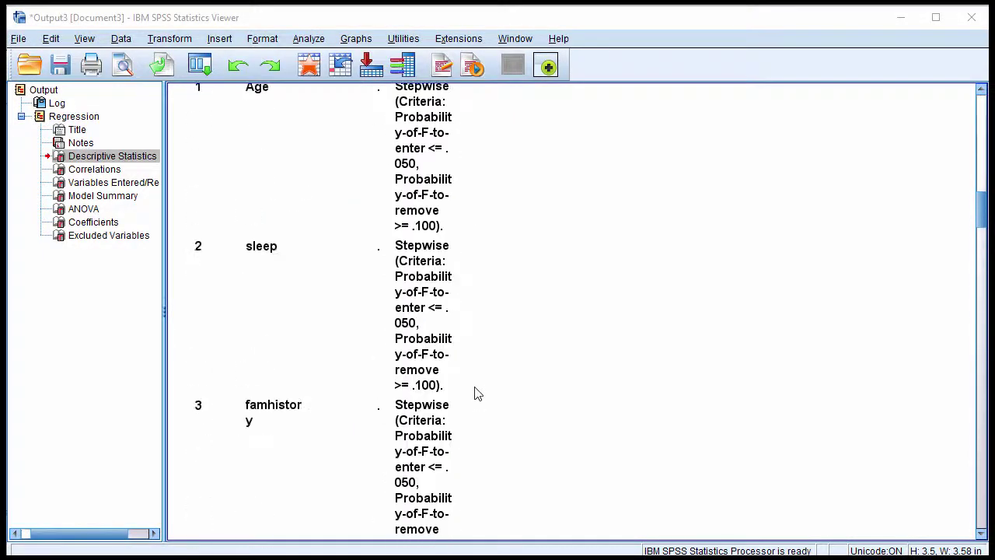
pyautogui.scroll(10, 476, 393)
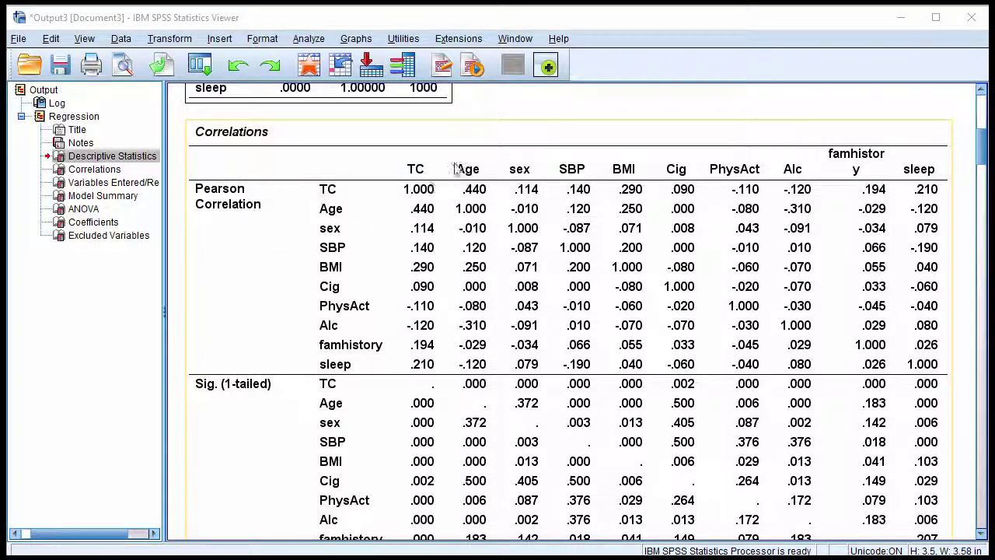
pyautogui.scroll(-20, 395, 342)
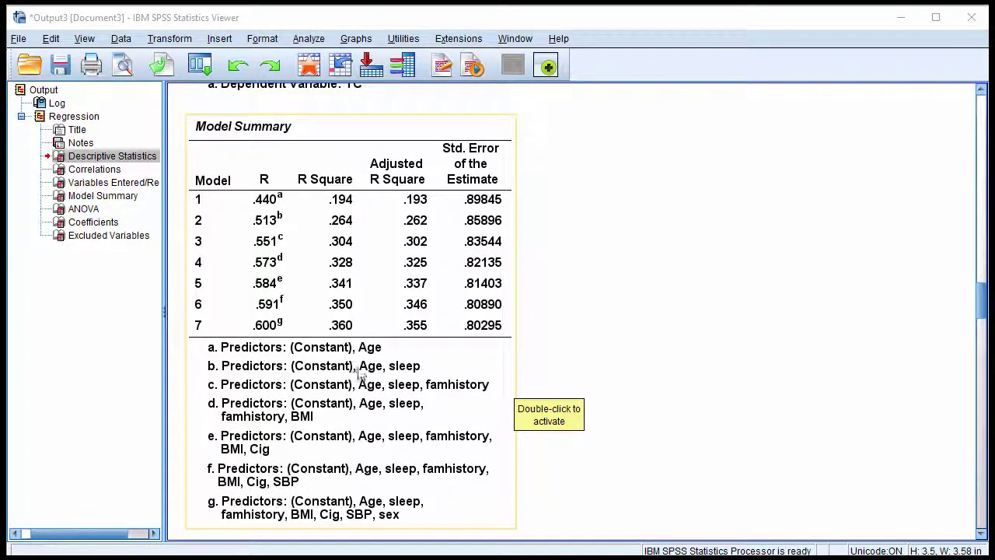
pyautogui.scroll(15, 646, 428)
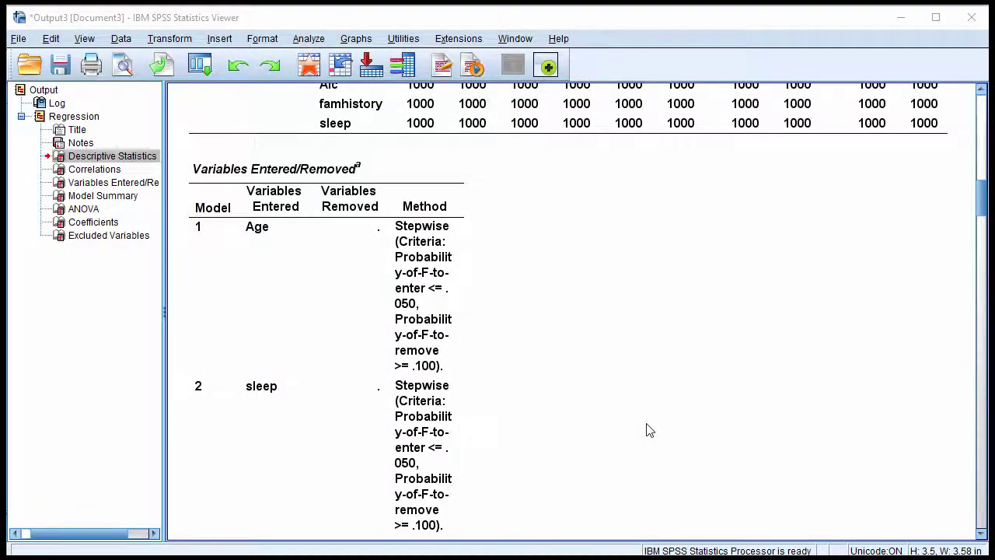
pyautogui.scroll(-5, 650, 430)
pyautogui.scroll(10, 650, 430)
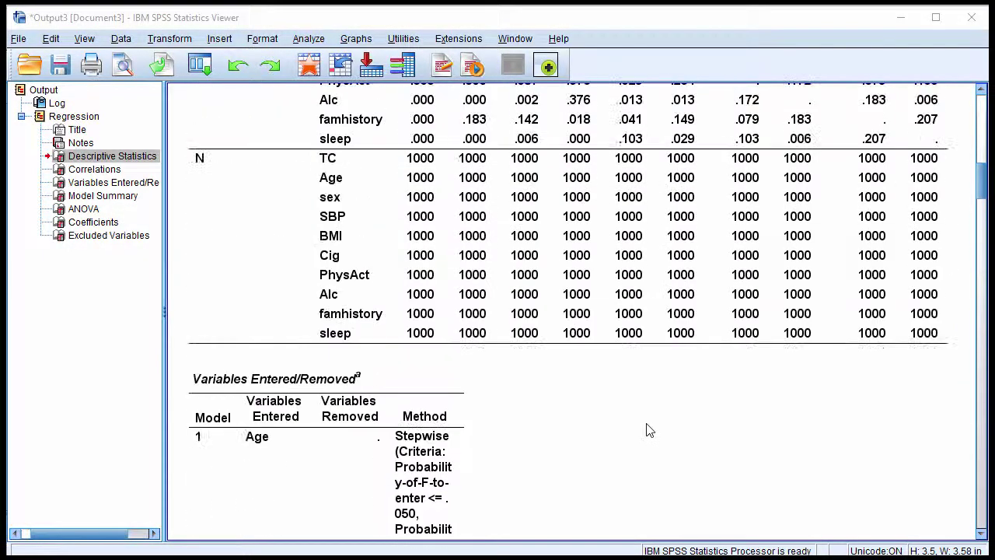
pyautogui.scroll(-2, 650, 430)
pyautogui.scroll(2, 650, 430)
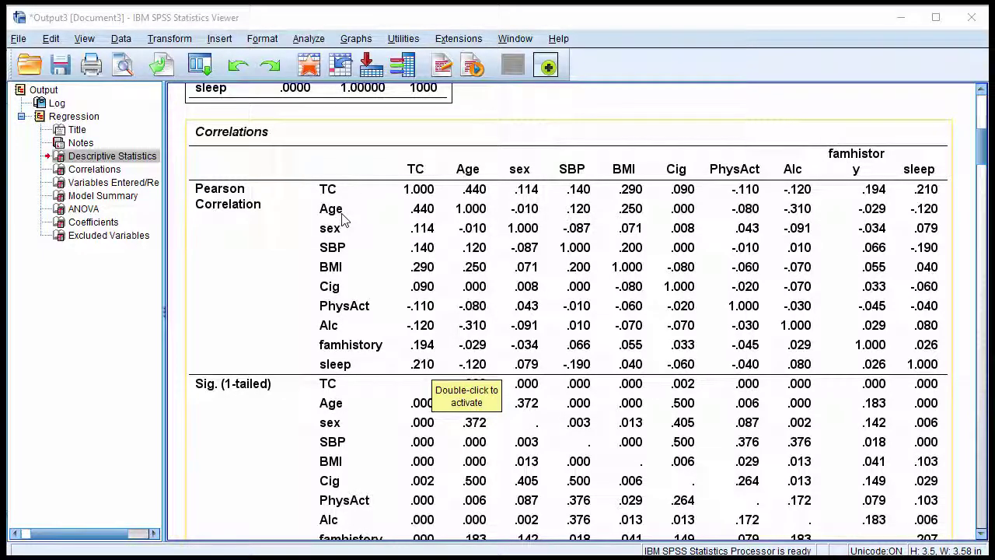
pyautogui.scroll(-20, 431, 319)
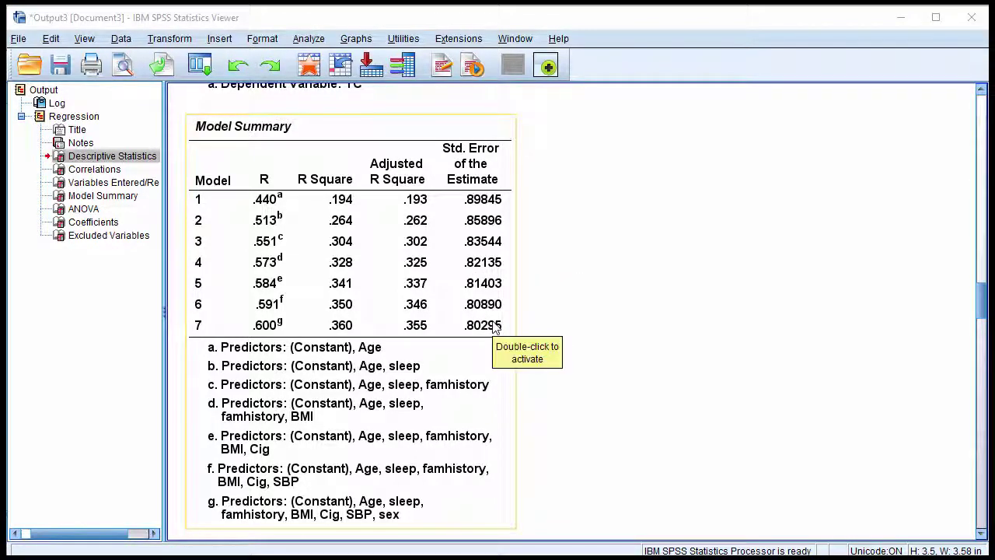
# Scroll between the Model Summary table and the top of the ANOVA table for TC
pyautogui.scroll(-9, 495, 327)
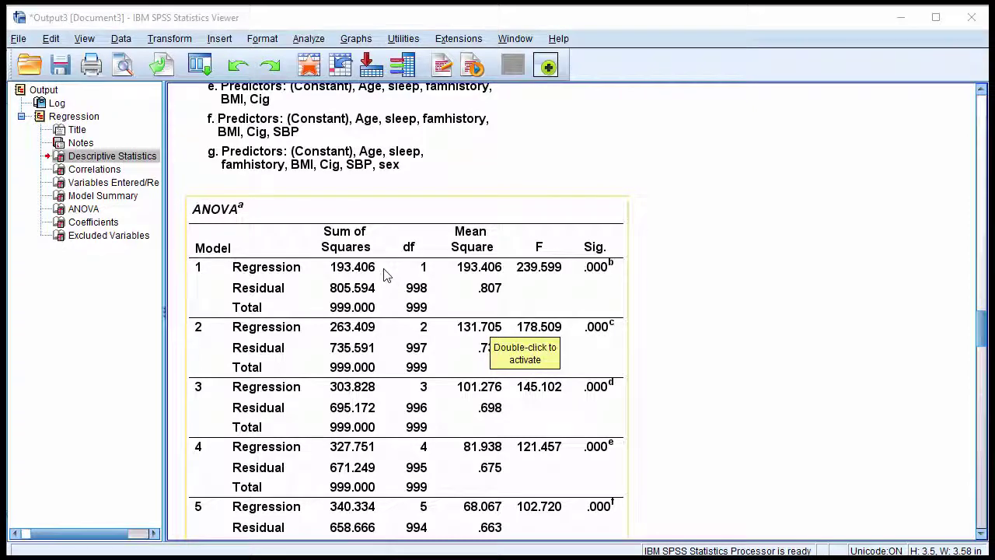
pyautogui.scroll(-5, 293, 278)
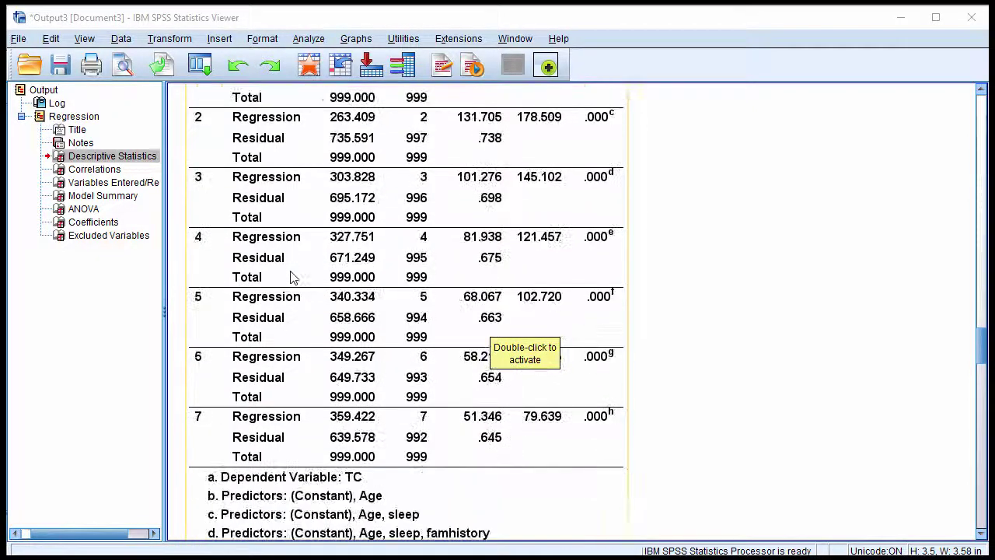
pyautogui.scroll(2, 293, 278)
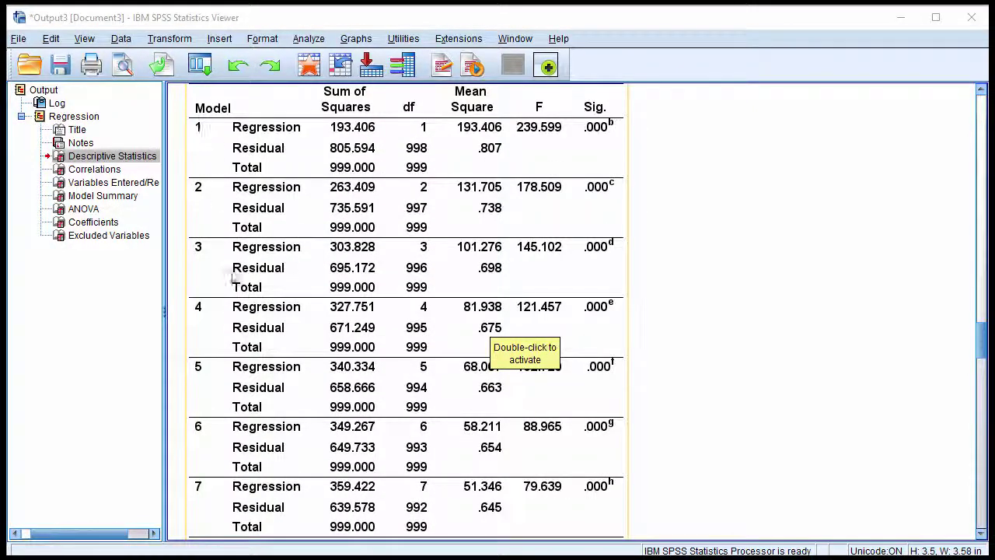
pyautogui.scroll(-2, 232, 277)
pyautogui.scroll(4, 227, 402)
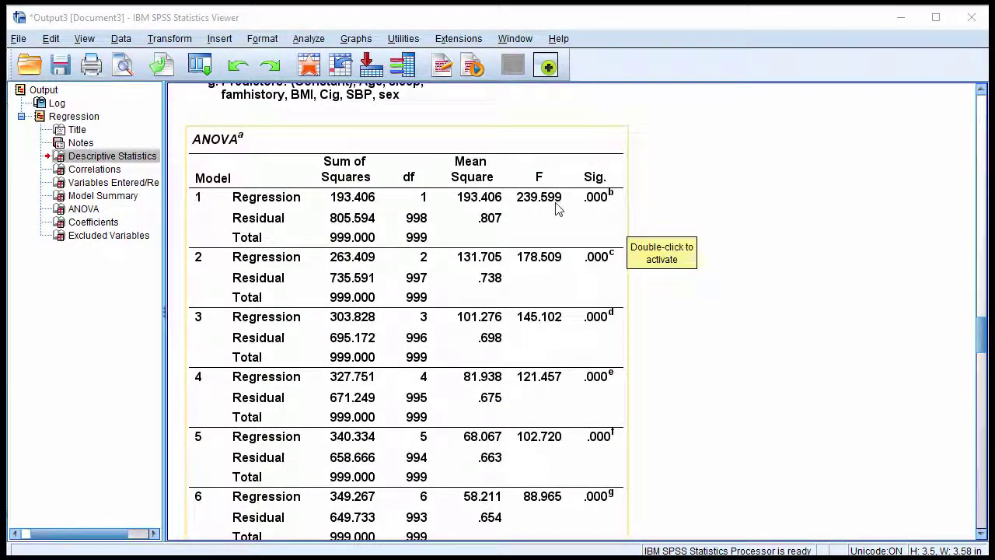
pyautogui.scroll(11, 581, 254)
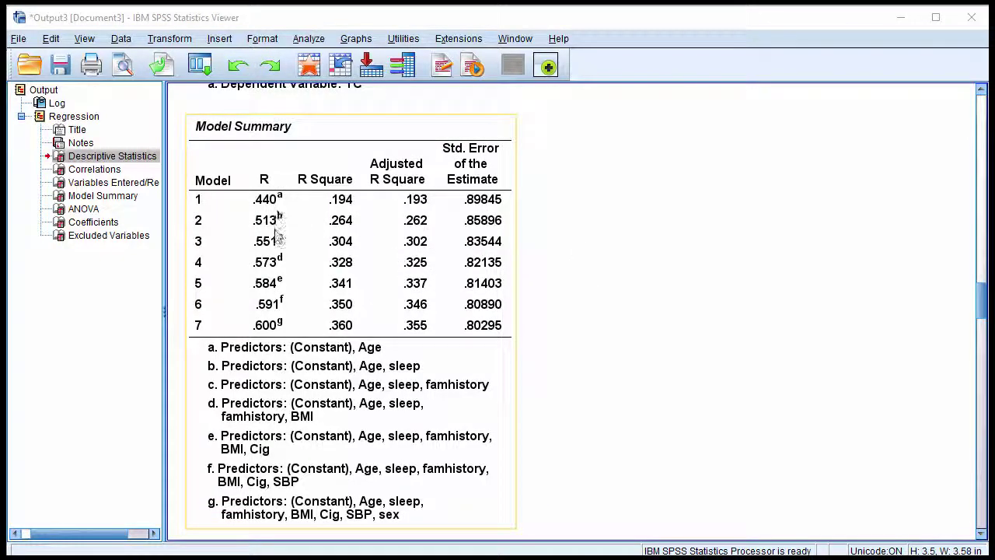
pyautogui.scroll(-17, 465, 401)
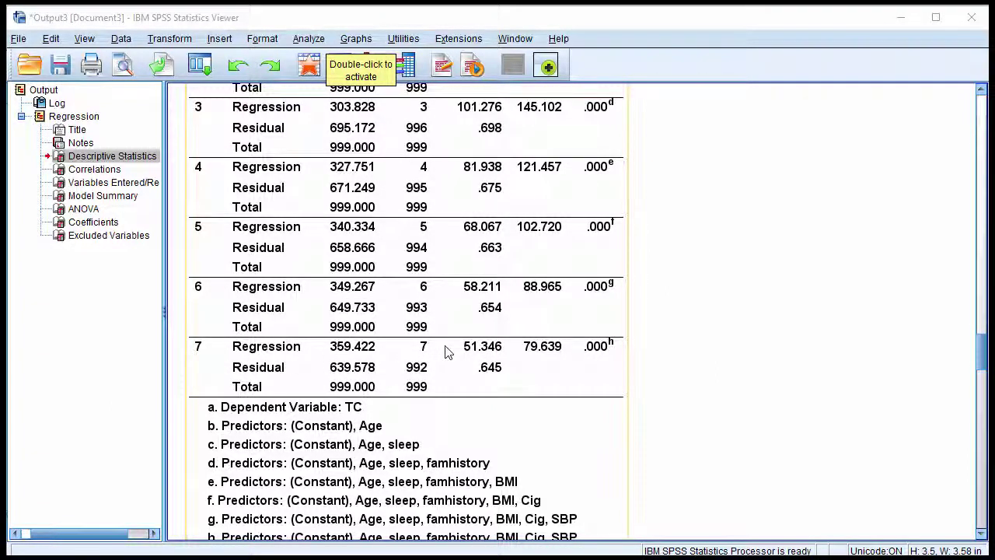
pyautogui.scroll(7, 446, 352)
pyautogui.scroll(-5, 447, 352)
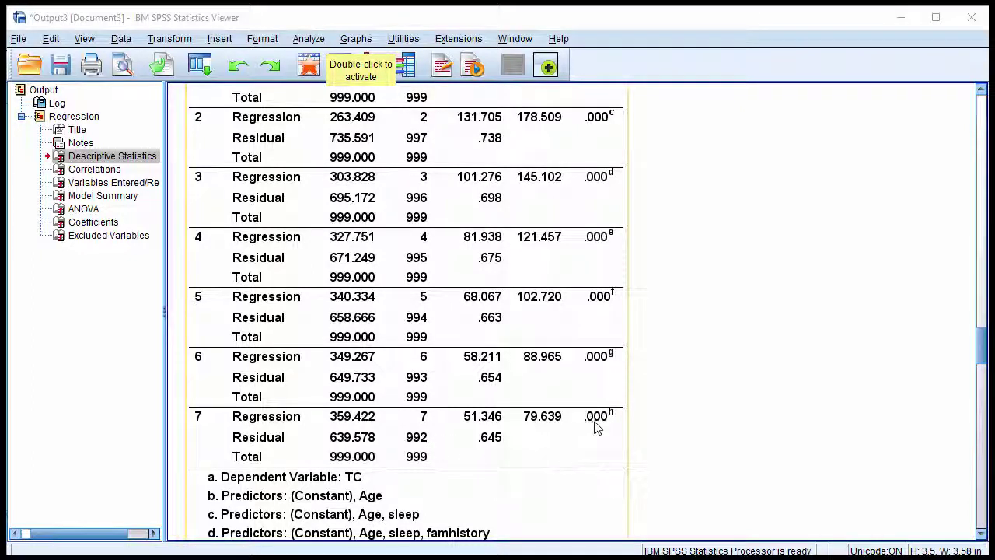
pyautogui.scroll(-5, 658, 394)
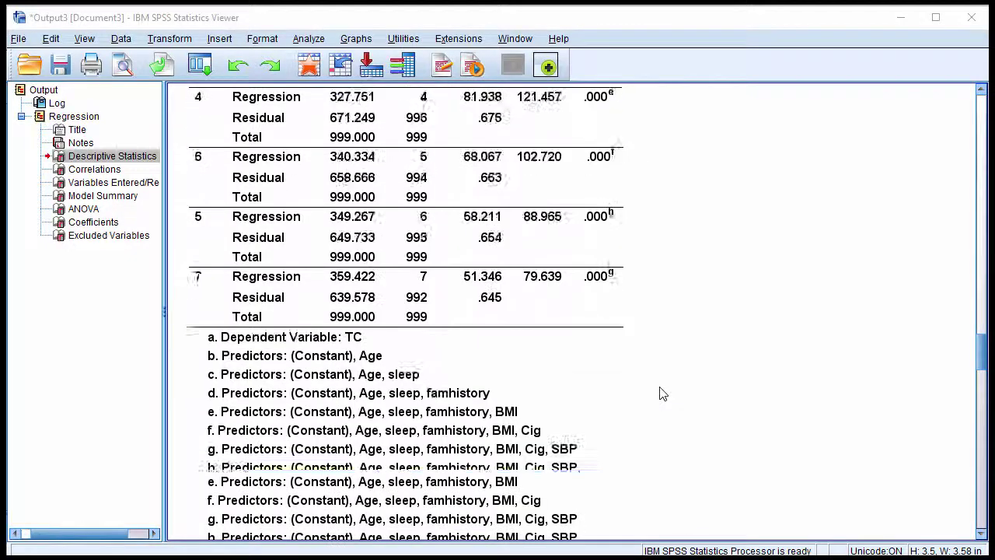
pyautogui.scroll(8, 661, 391)
pyautogui.scroll(8, 672, 384)
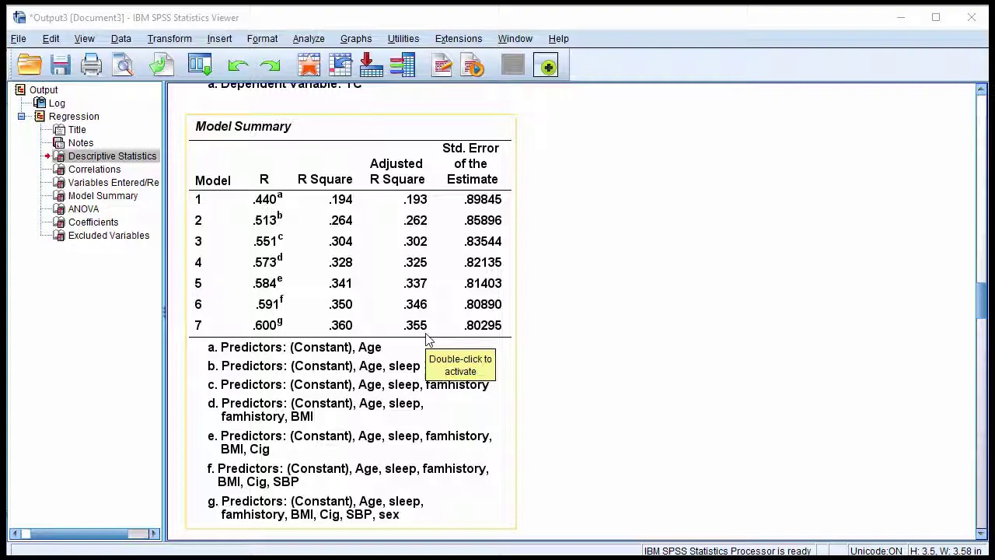
pyautogui.scroll(-15, 586, 389)
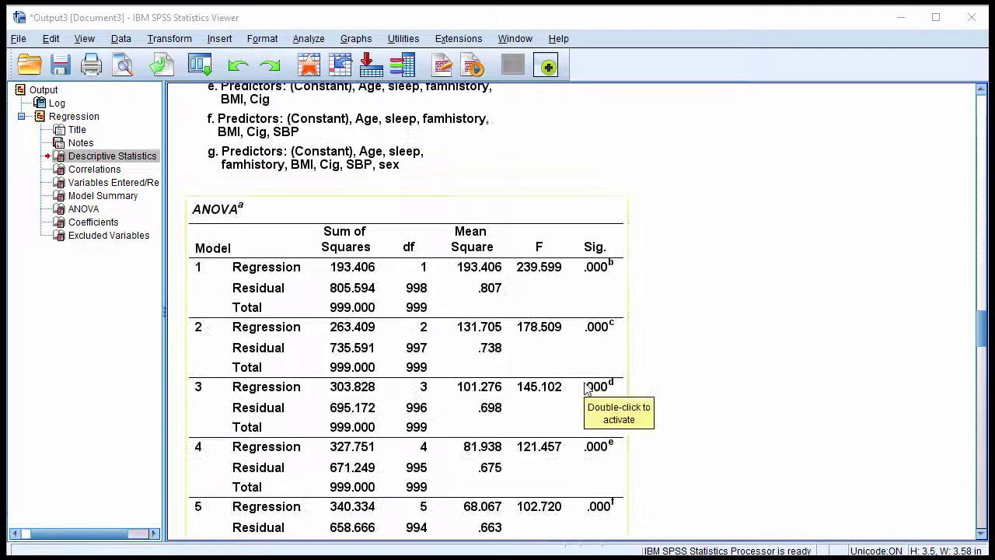
# Scroll the Coefficients table from models 1–4 down to model 7 and its TC footnote
pyautogui.scroll(-5, 586, 388)
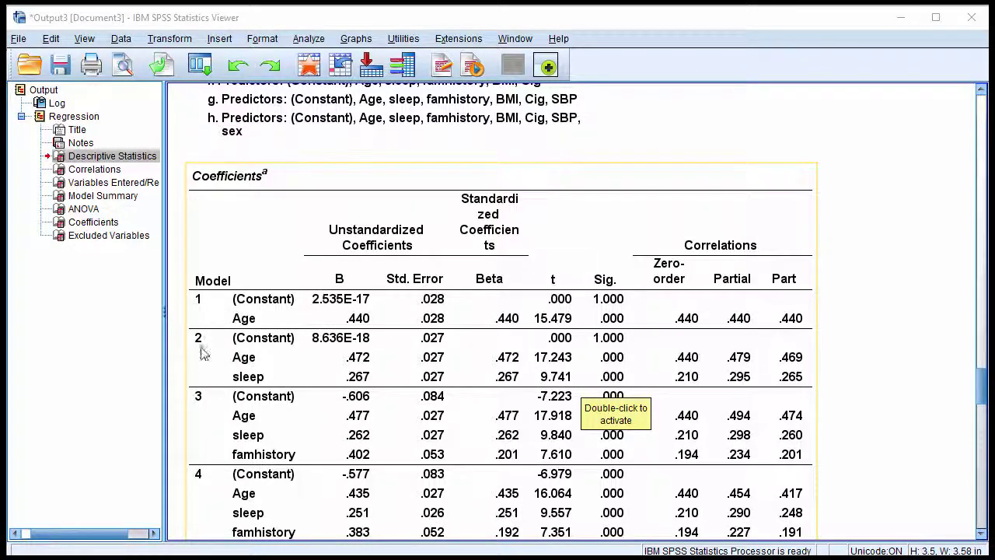
pyautogui.scroll(-5, 226, 428)
pyautogui.scroll(-6, 231, 450)
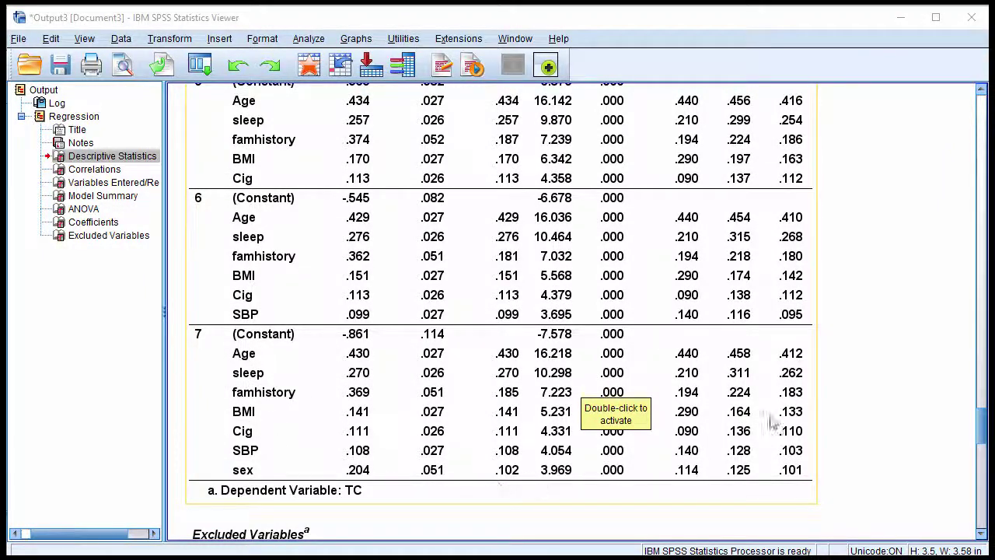
pyautogui.scroll(8, 893, 384)
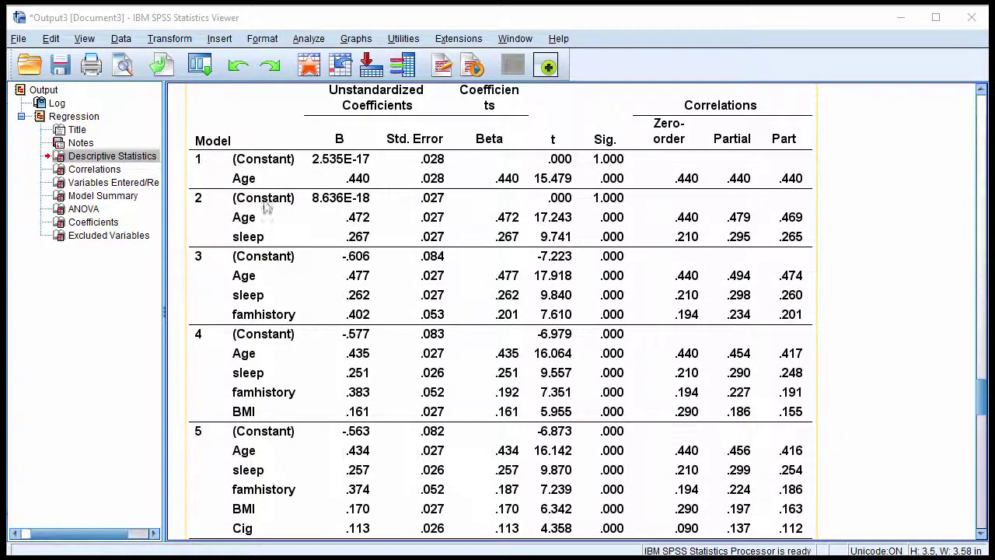
pyautogui.scroll(-8, 407, 360)
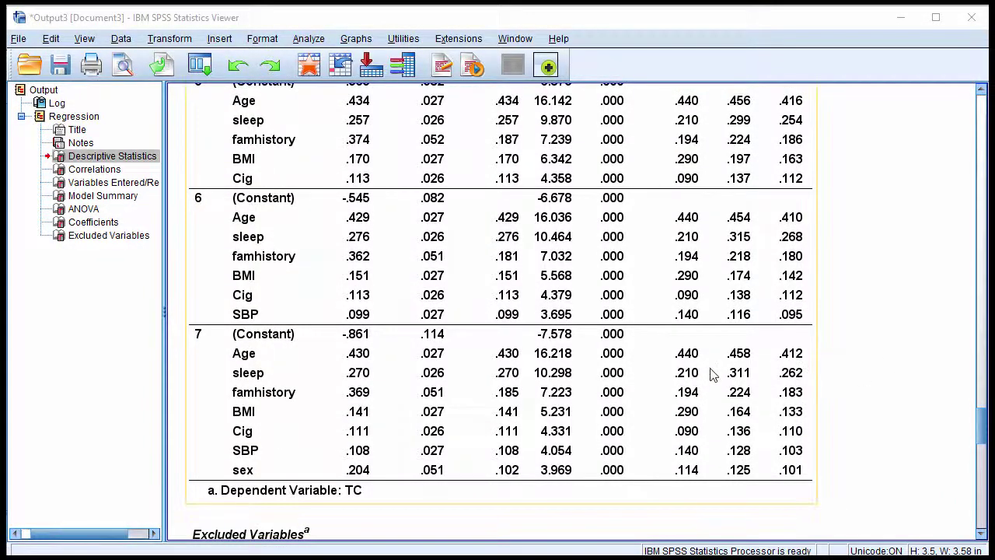
pyautogui.scroll(8, 707, 358)
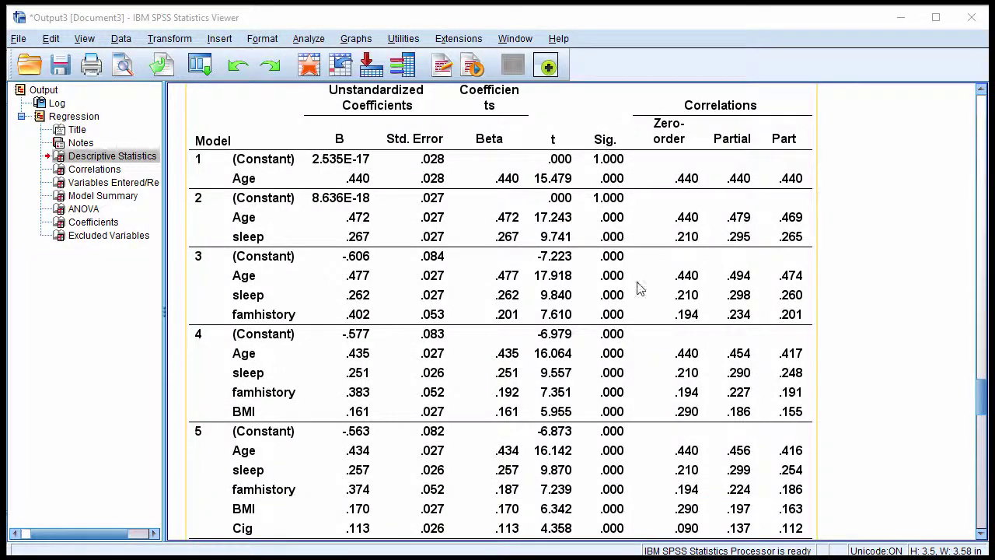
pyautogui.scroll(-8, 638, 311)
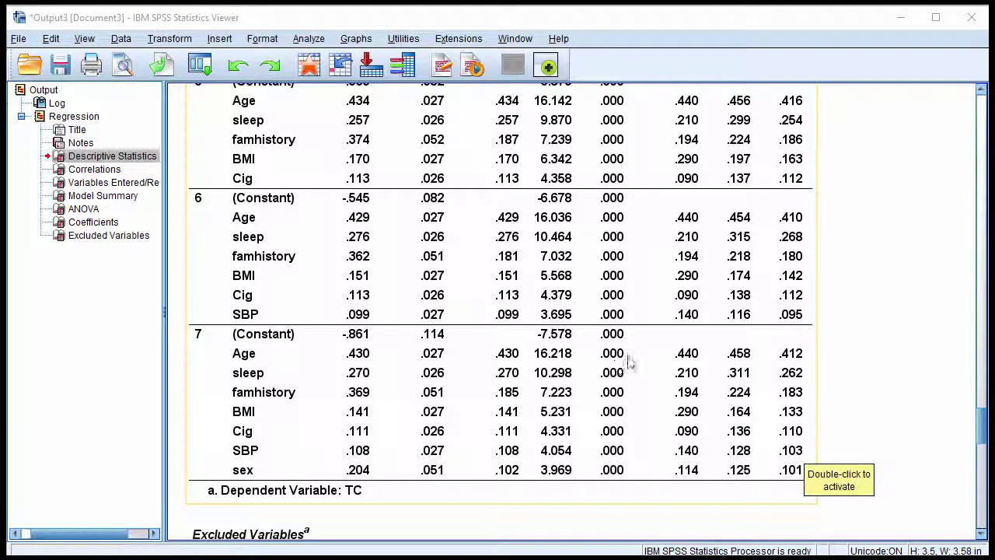
pyautogui.scroll(10, 864, 373)
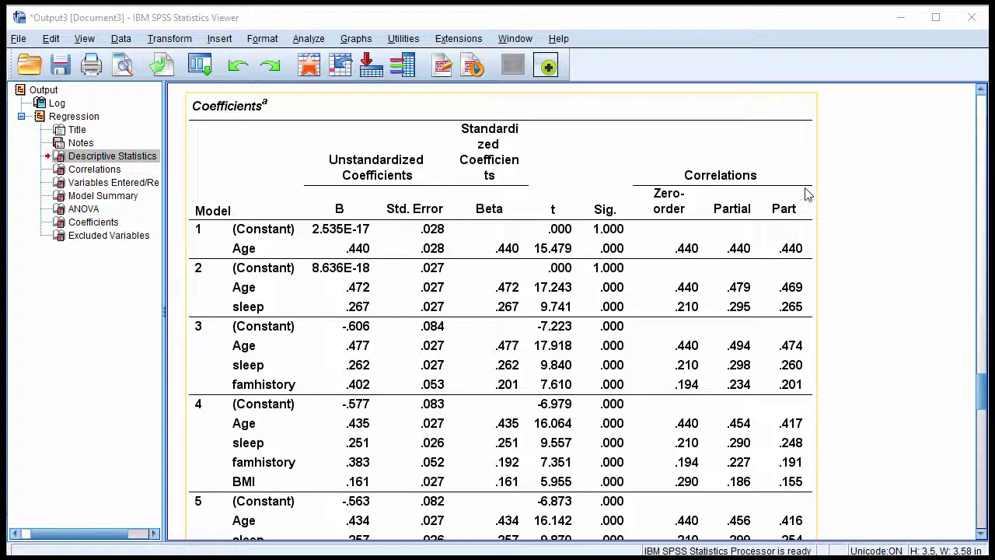
pyautogui.scroll(-7, 804, 382)
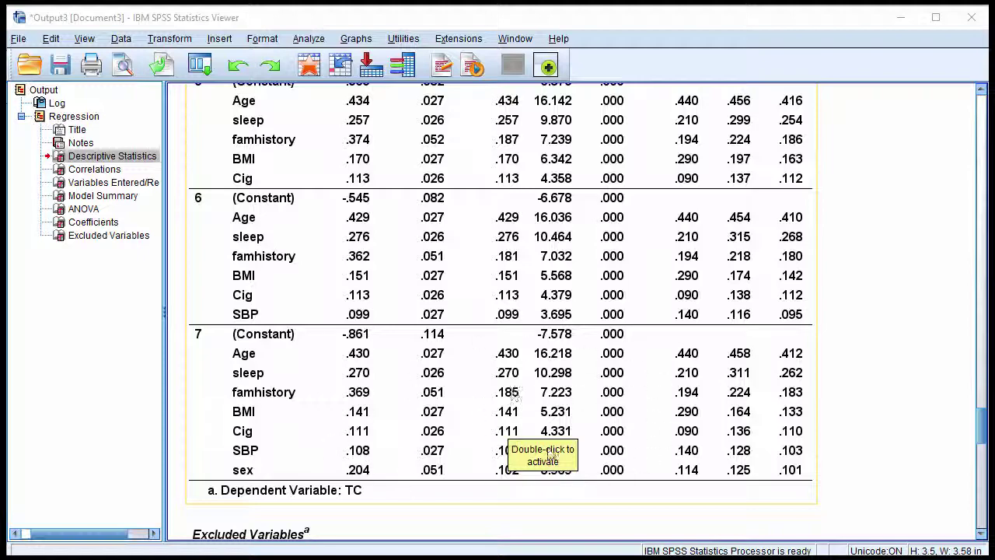
pyautogui.scroll(4, 550, 454)
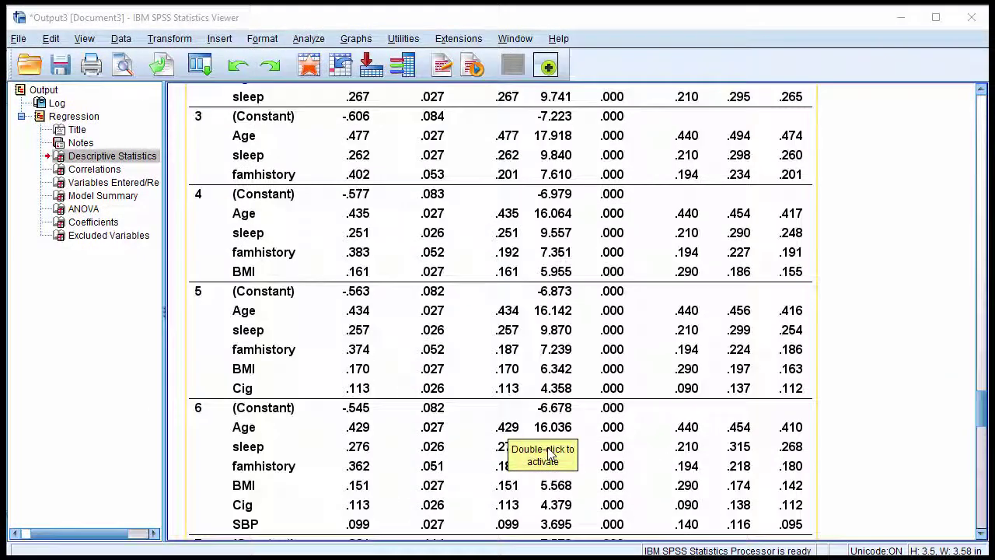
pyautogui.scroll(-7, 567, 362)
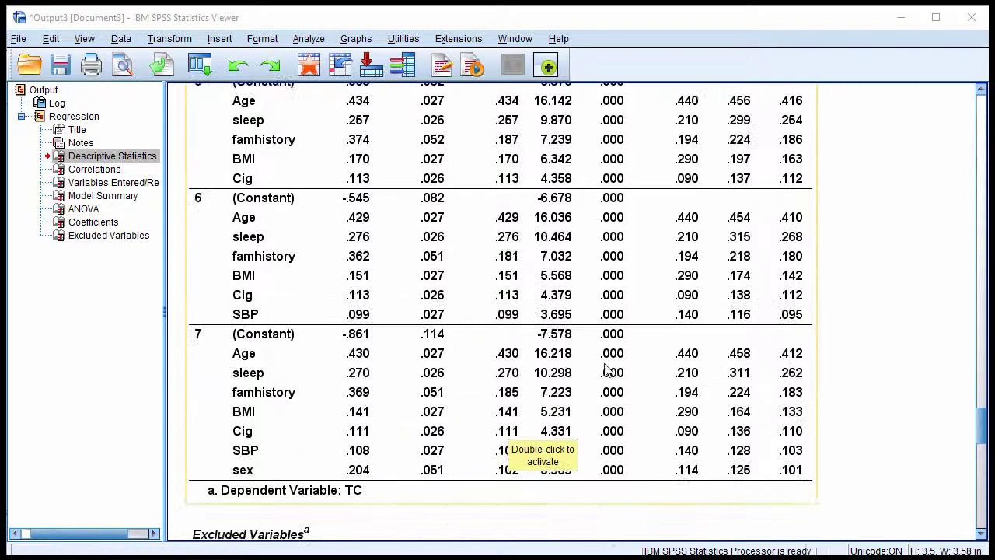
# Scroll through the Excluded Variables table for models 1–7, then back to the Coefficients header
pyautogui.scroll(-5, 605, 368)
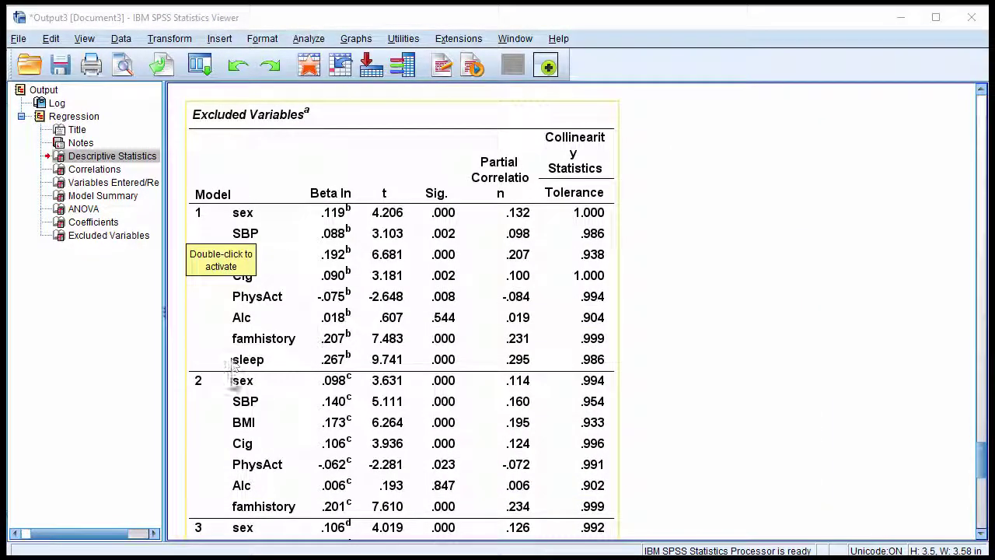
pyautogui.scroll(-1, 432, 399)
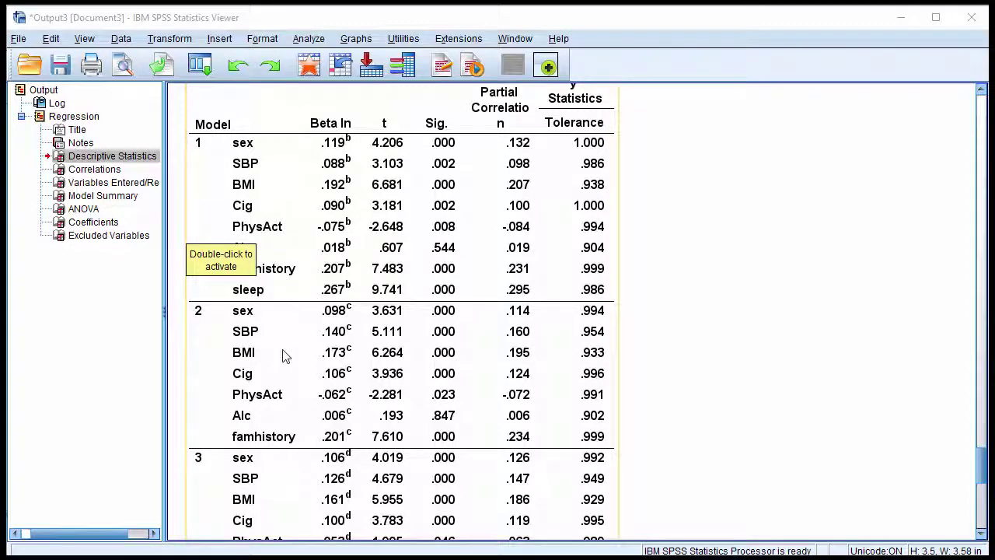
pyautogui.scroll(-6, 284, 356)
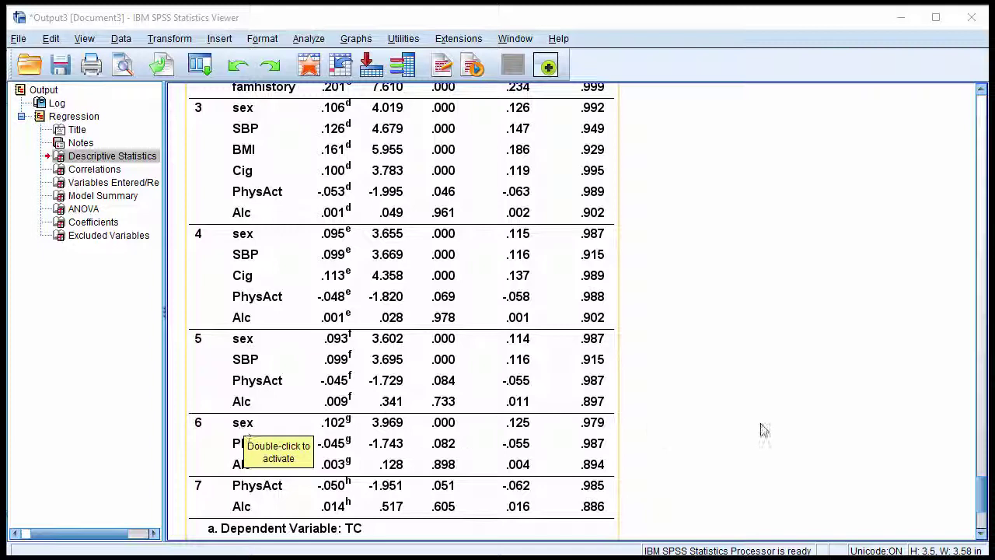
pyautogui.scroll(-3, 878, 424)
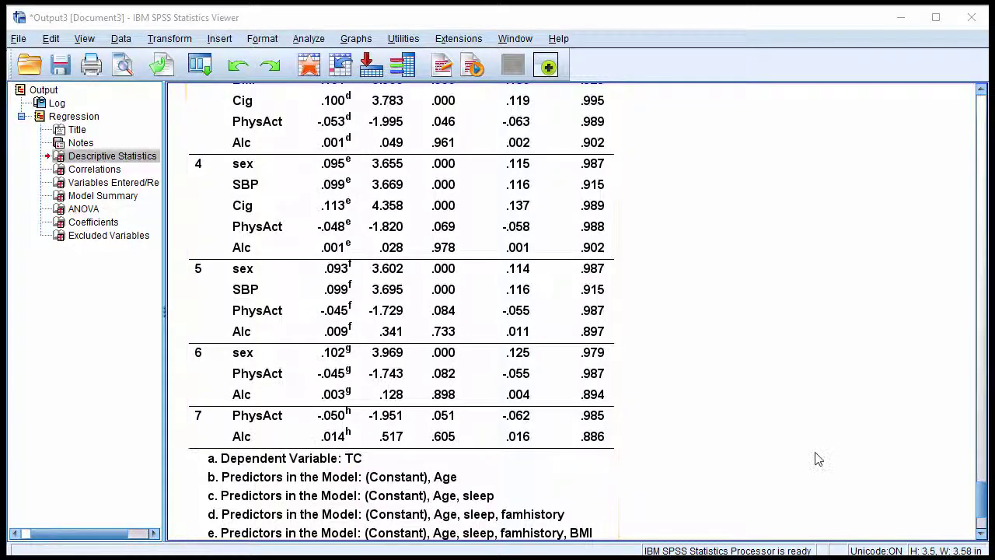
pyautogui.scroll(-3, 818, 459)
pyautogui.scroll(20, 818, 459)
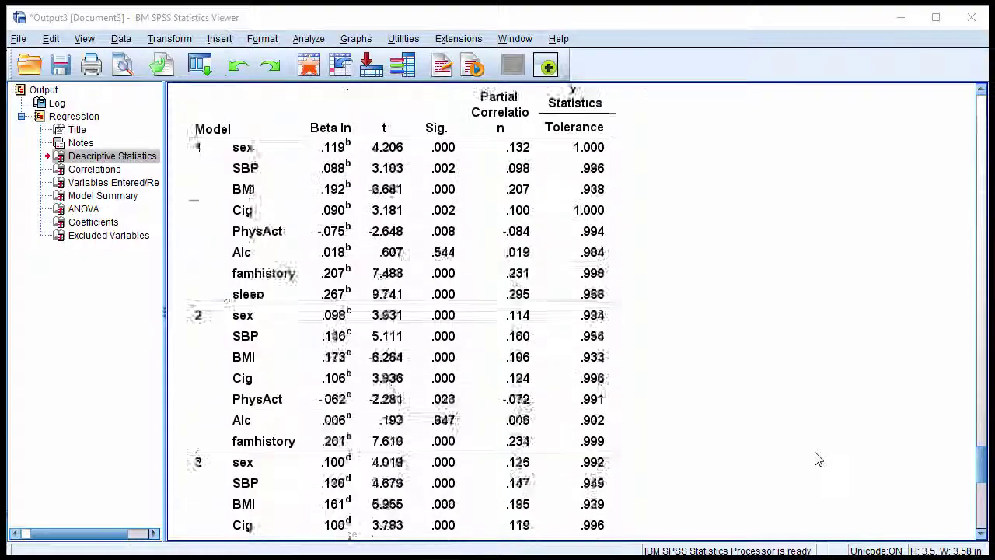
pyautogui.scroll(12, 818, 459)
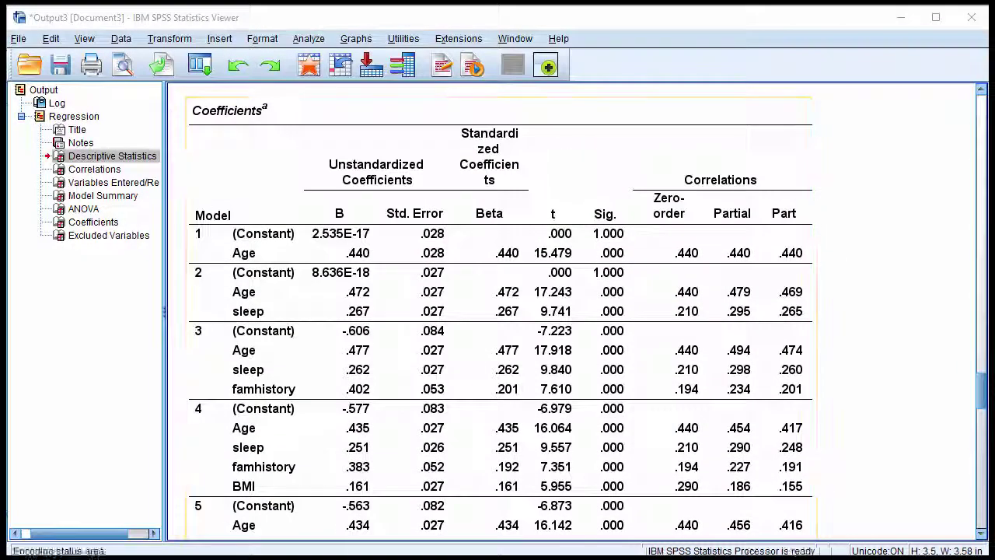